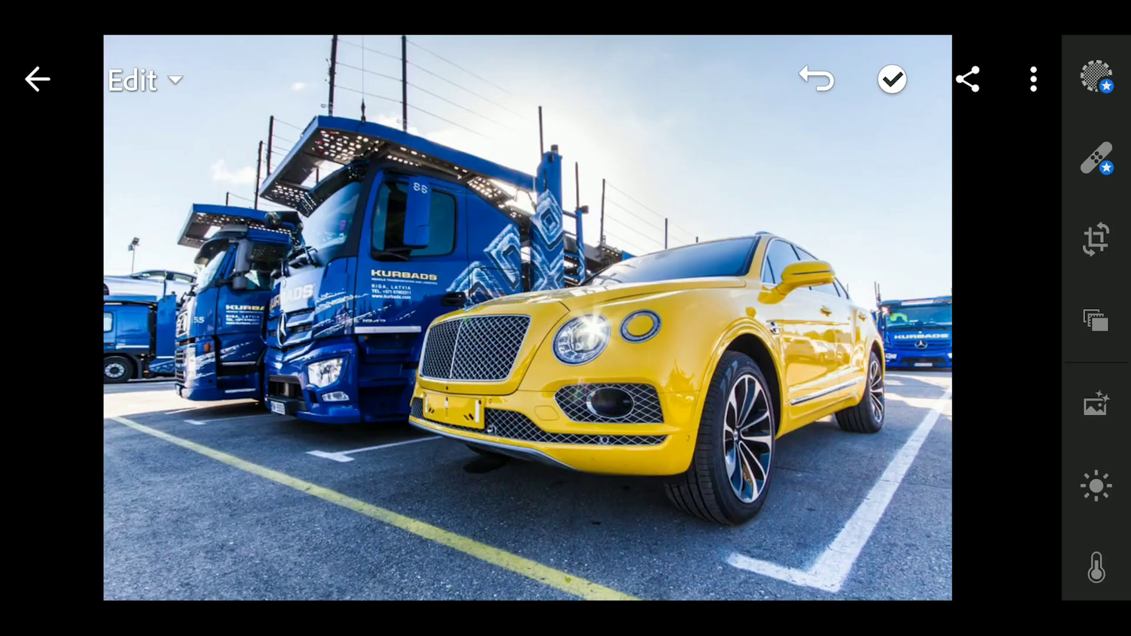
# Bring up the Light adjustments for the yellow SUV photo
pyautogui.click(1097, 486)
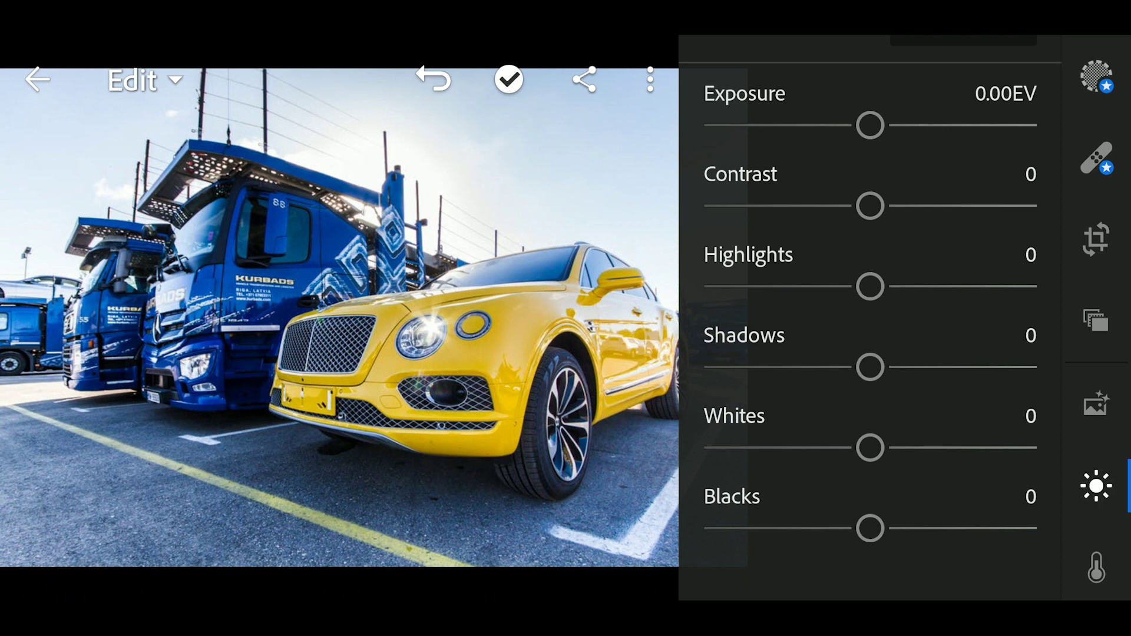
# Max Contrast and Blacks at 100, drop Highlights and Whites to -100, Shadows 62
pyautogui.moveTo(869, 207); pyautogui.dragTo(1035, 206)
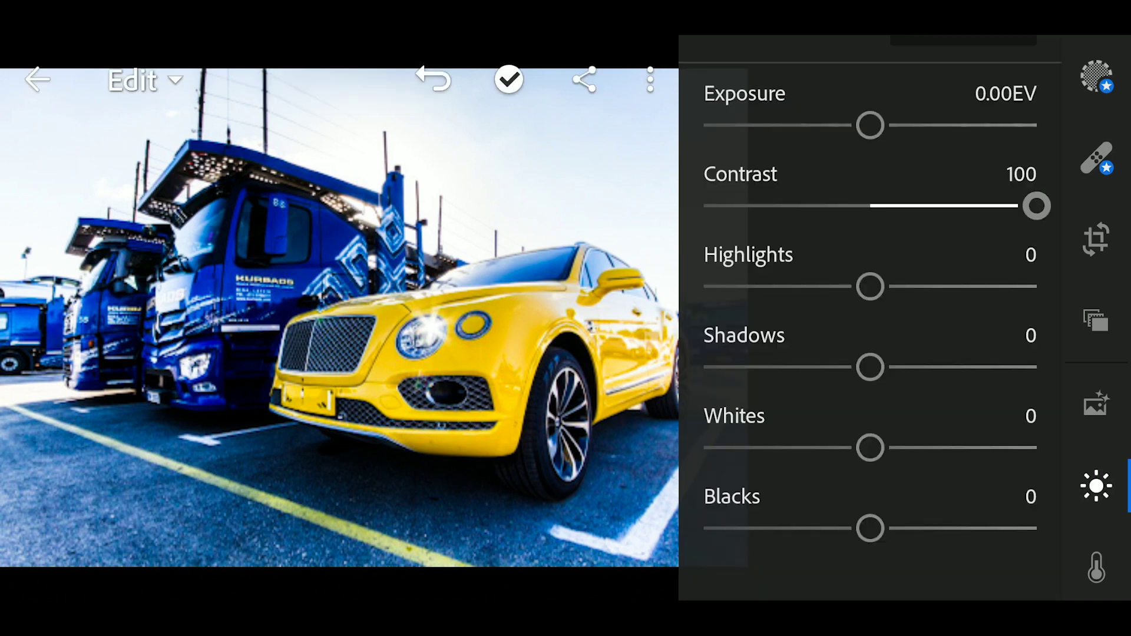
pyautogui.moveTo(868, 285); pyautogui.dragTo(703, 286)
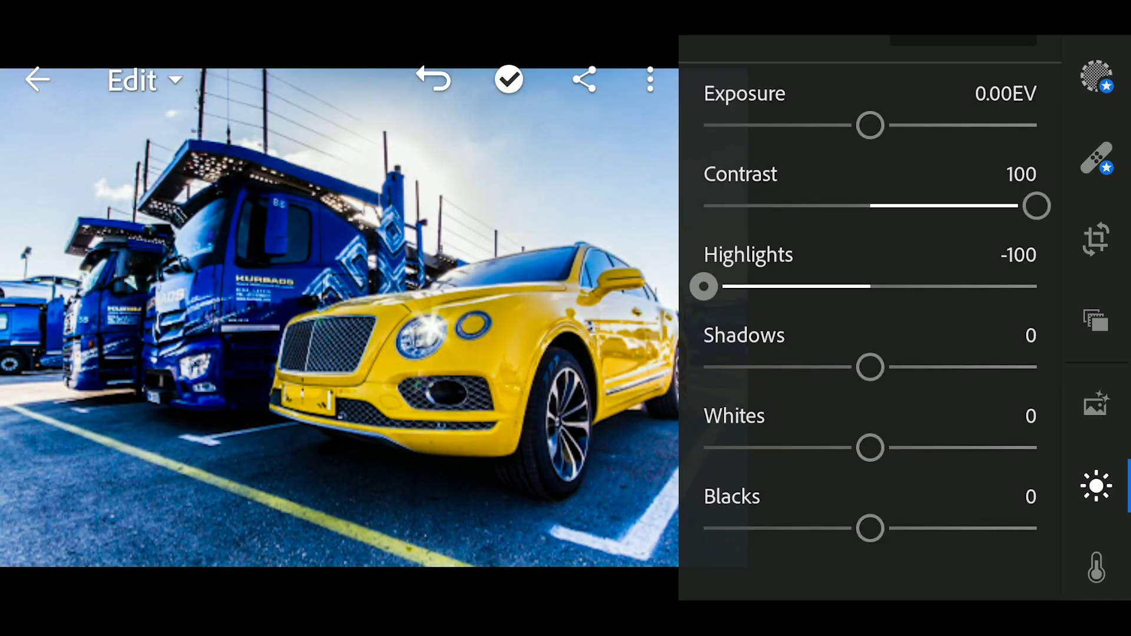
pyautogui.moveTo(870, 367); pyautogui.dragTo(950, 367)
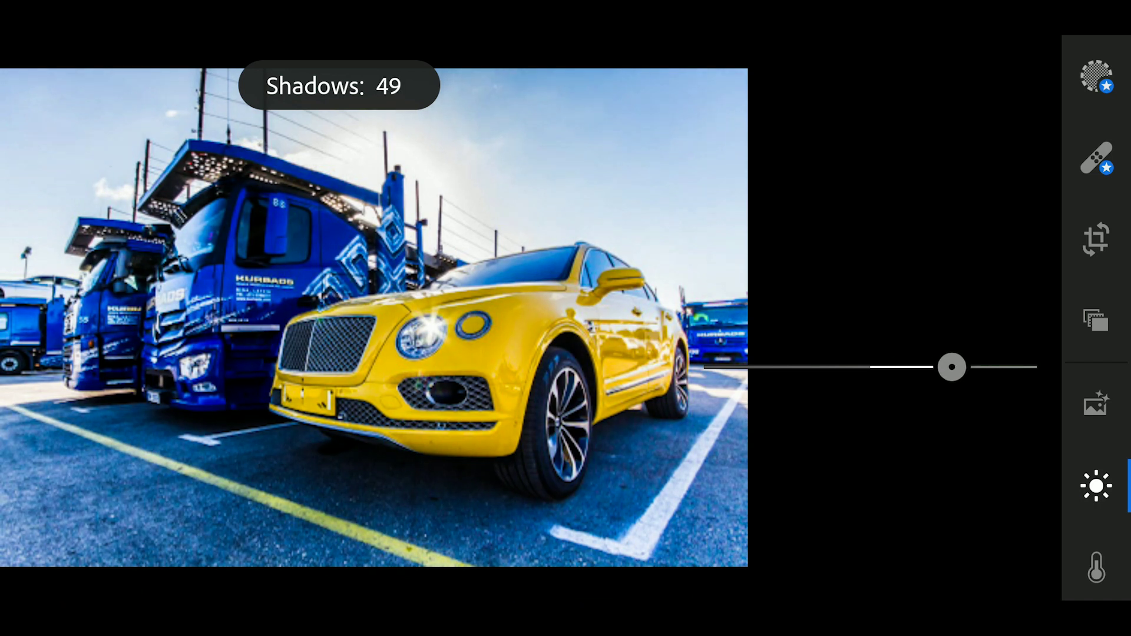
pyautogui.moveTo(959, 367); pyautogui.dragTo(973, 367)
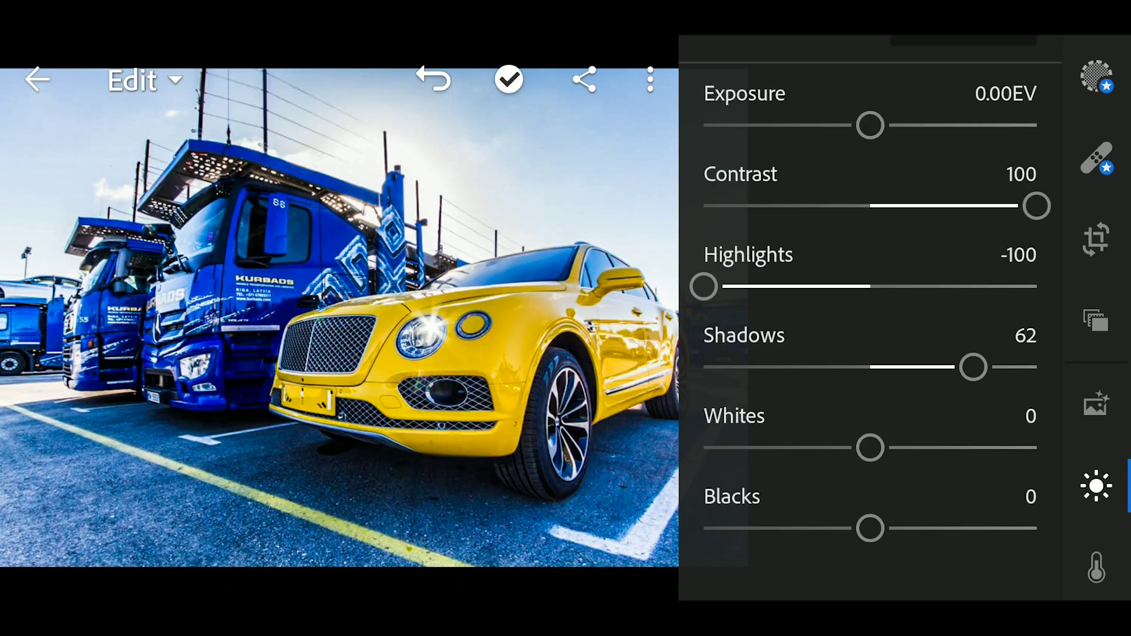
pyautogui.moveTo(869, 447); pyautogui.dragTo(703, 449)
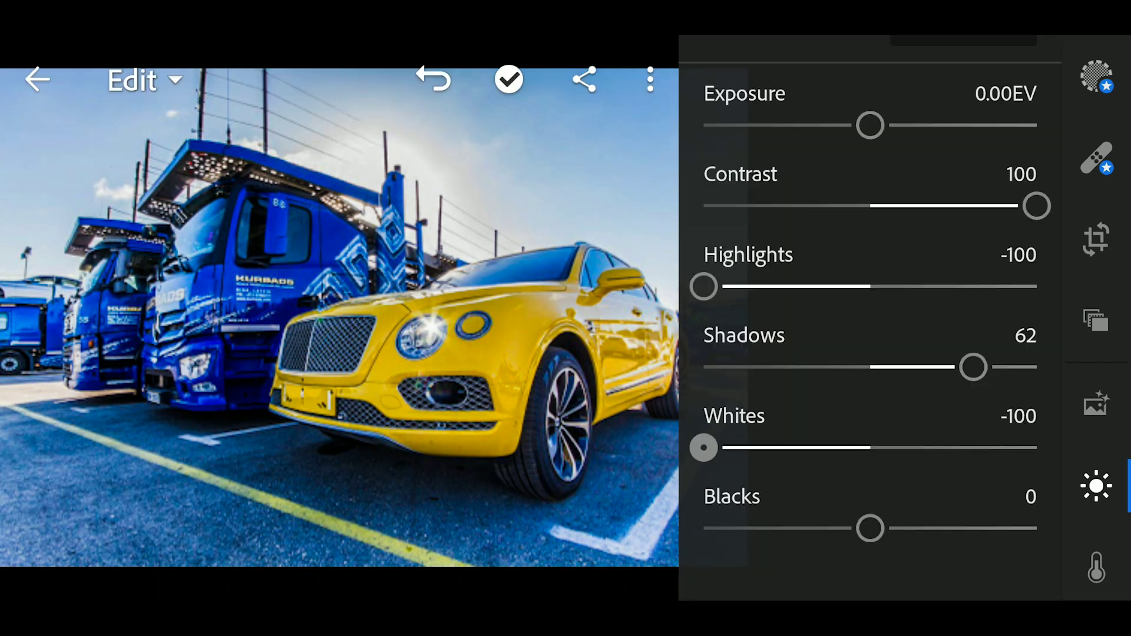
pyautogui.moveTo(869, 528); pyautogui.dragTo(1035, 528)
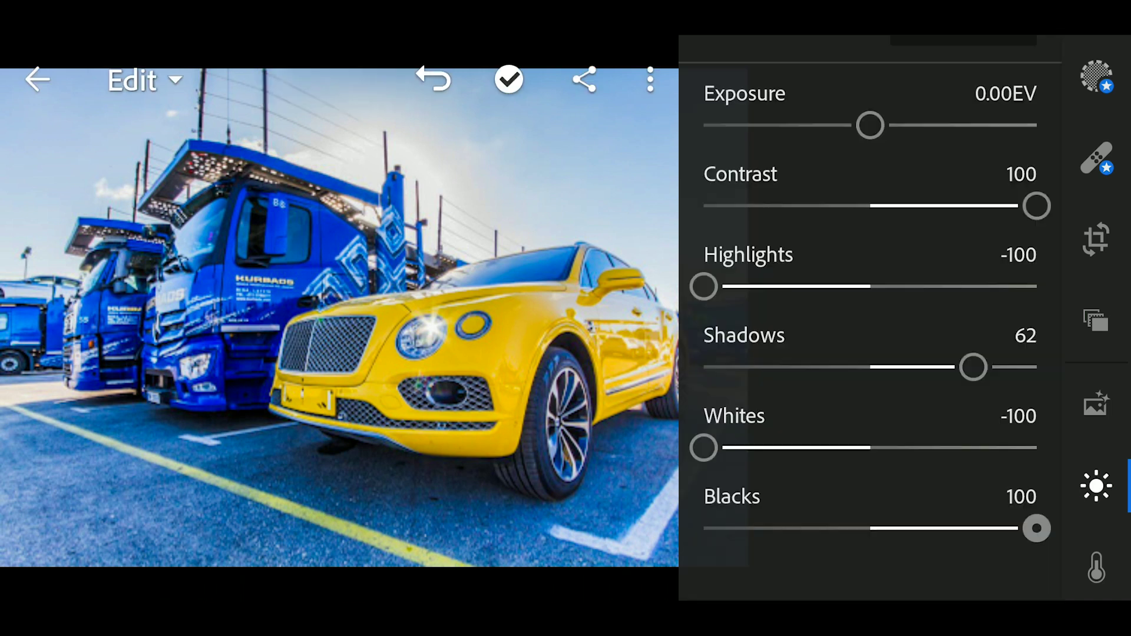
pyautogui.moveTo(1095, 496); pyautogui.dragTo(1095, 389)
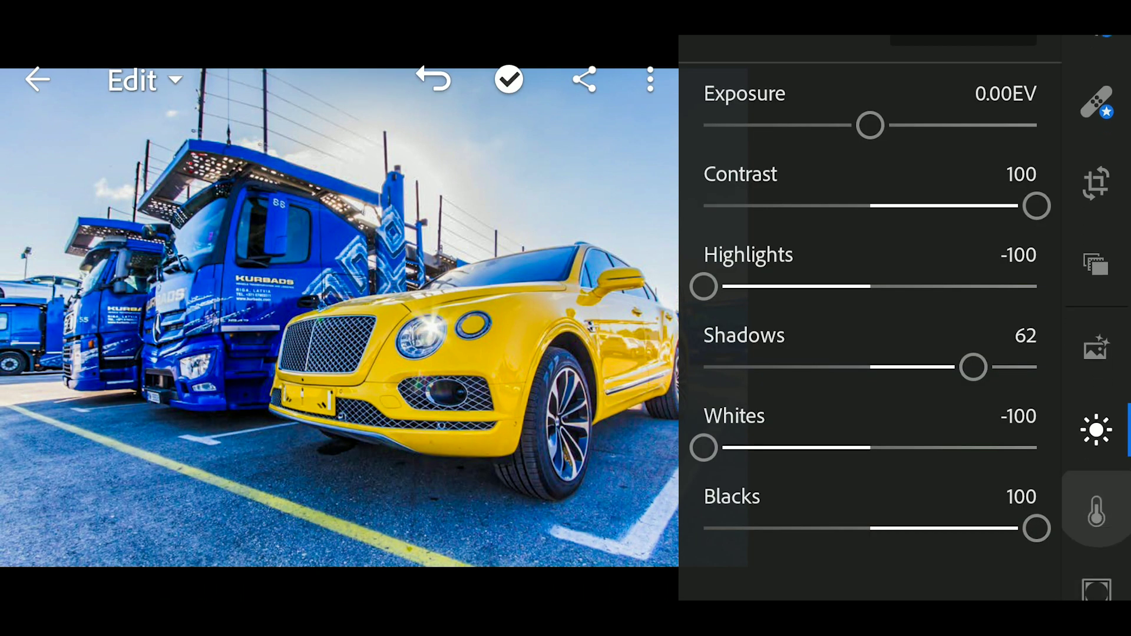
pyautogui.click(1096, 464)
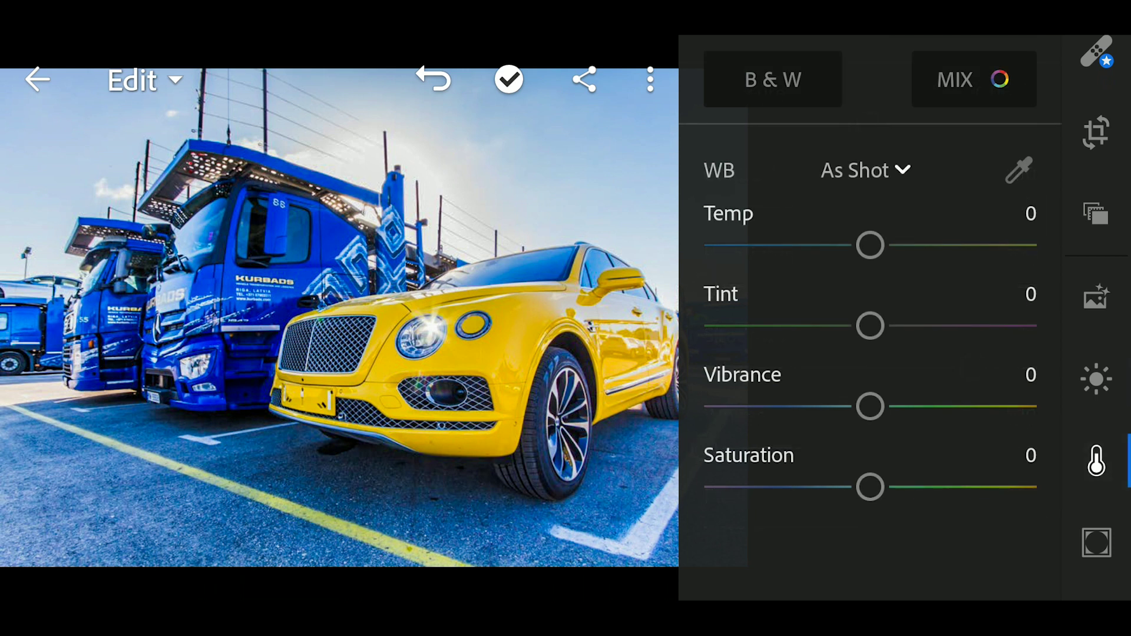
# Set white balance to Temp 1, Tint 6 and overall Saturation to -19
pyautogui.moveTo(869, 245); pyautogui.dragTo(873, 245)
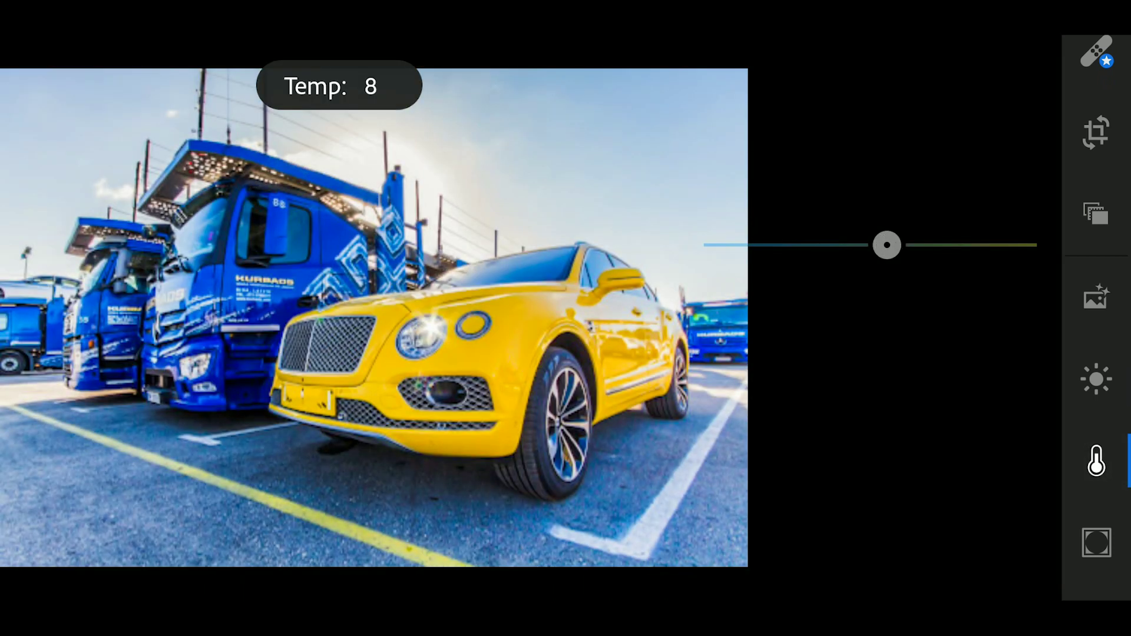
pyautogui.moveTo(873, 245); pyautogui.dragTo(871, 245)
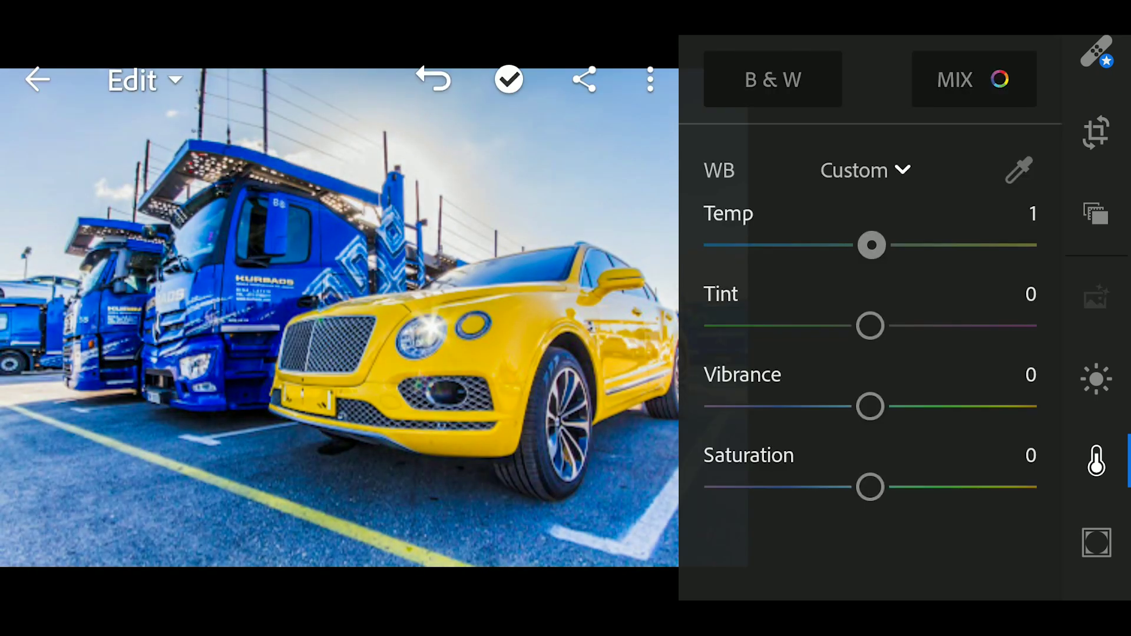
pyautogui.moveTo(870, 326); pyautogui.dragTo(877, 327)
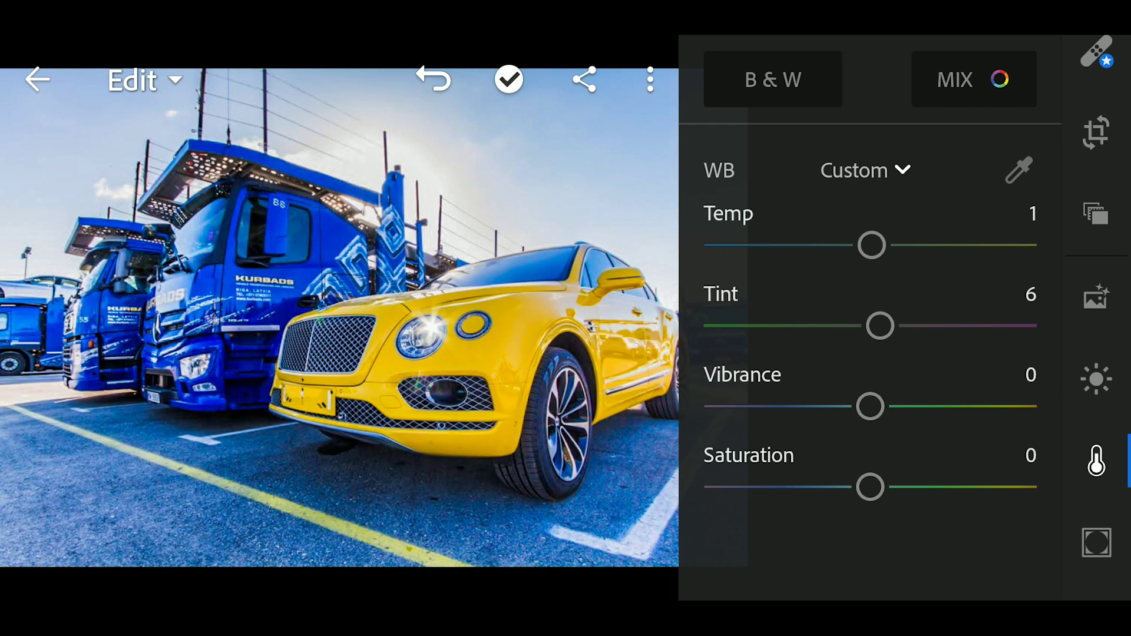
pyautogui.moveTo(869, 487)
pyautogui.mouseDown()
pyautogui.moveTo(820, 486)
pyautogui.moveTo(855, 487)
pyautogui.mouseUp()
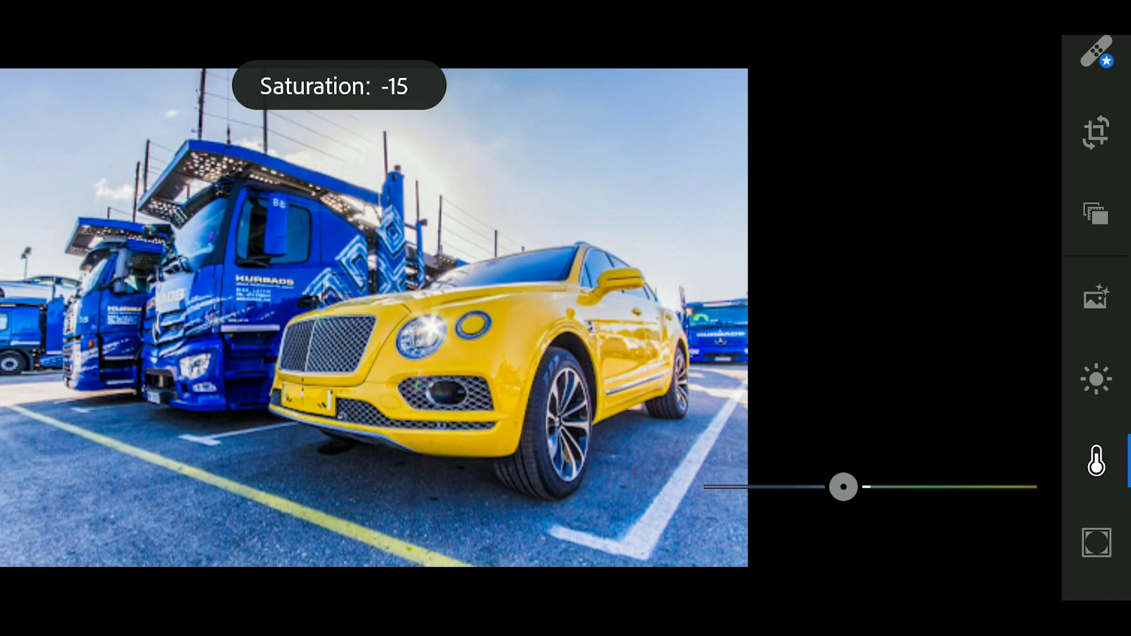
pyautogui.moveTo(841, 487); pyautogui.dragTo(838, 487)
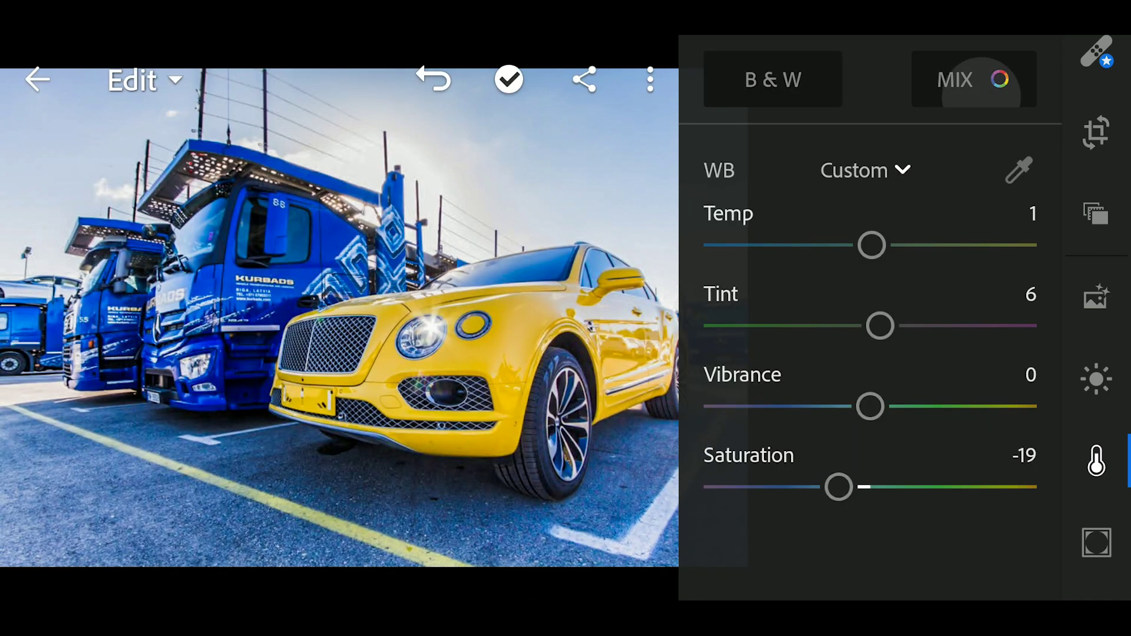
pyautogui.click(972, 79)
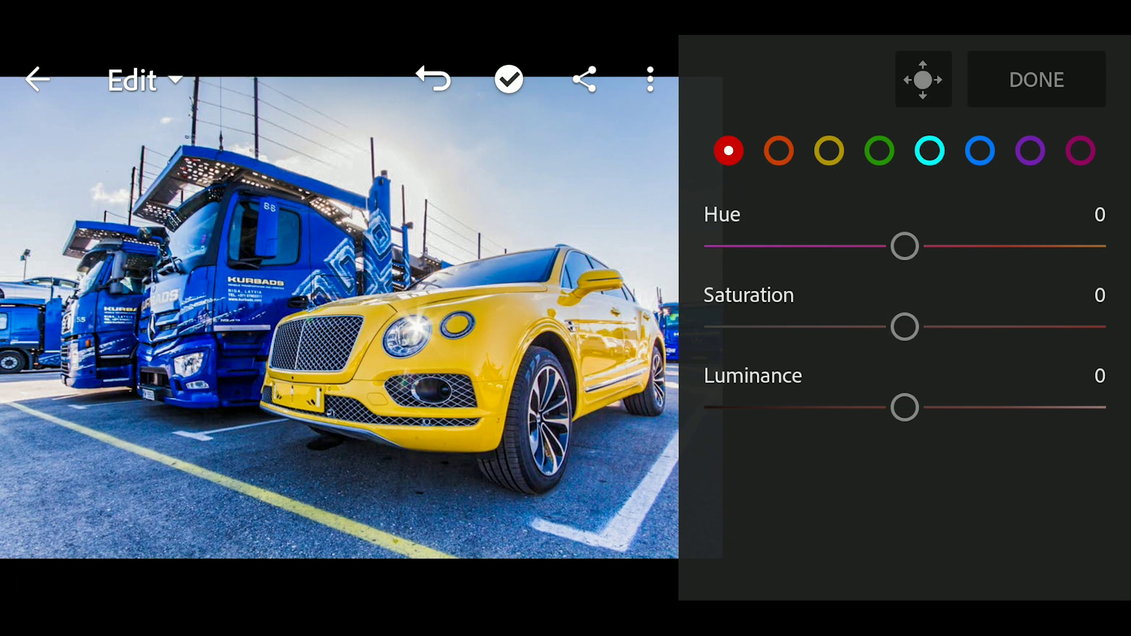
# Shift the red hue to 4 in the colour mix
pyautogui.moveTo(904, 247); pyautogui.dragTo(913, 247)
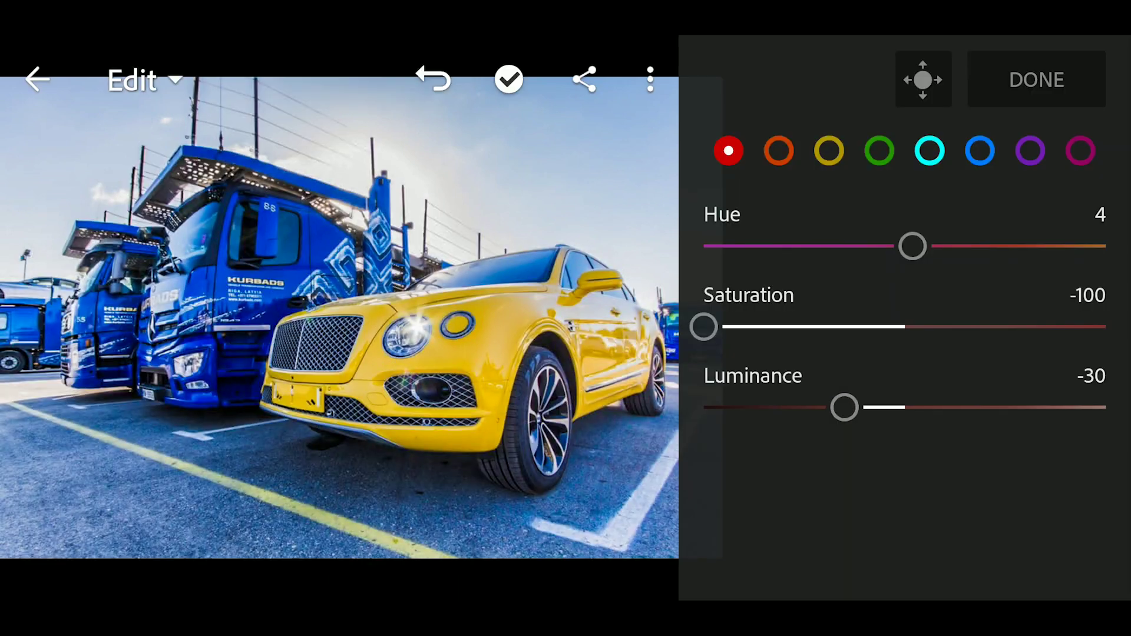
# Set oranges to Hue 10, Saturation -8 and yellows to Hue -8, Saturation 6
pyautogui.click(779, 150)
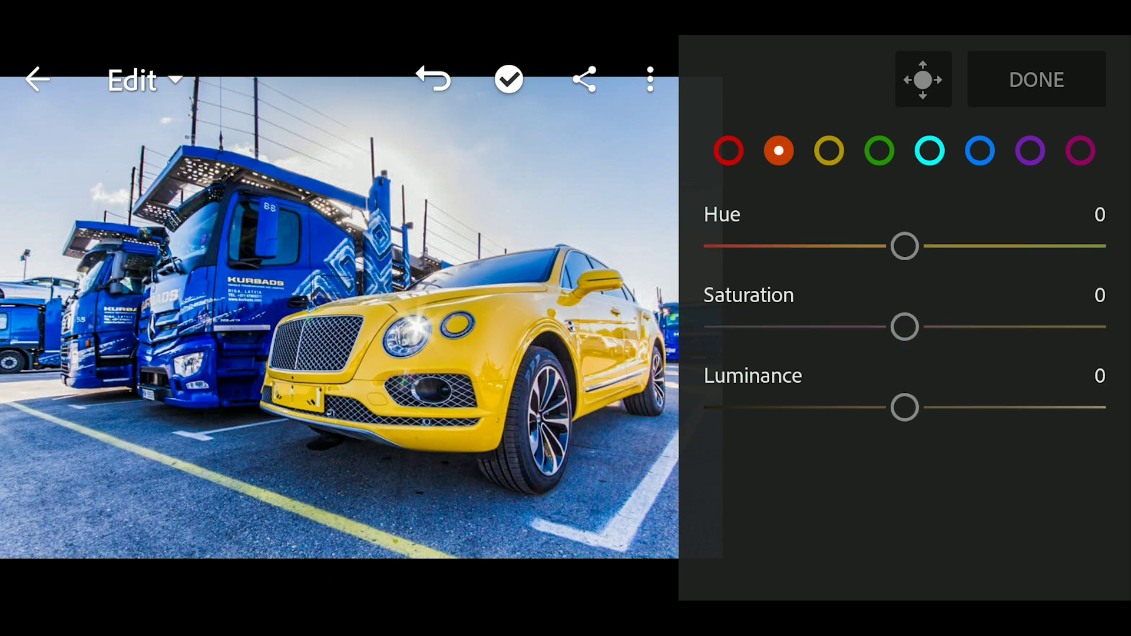
pyautogui.moveTo(904, 247); pyautogui.dragTo(924, 247)
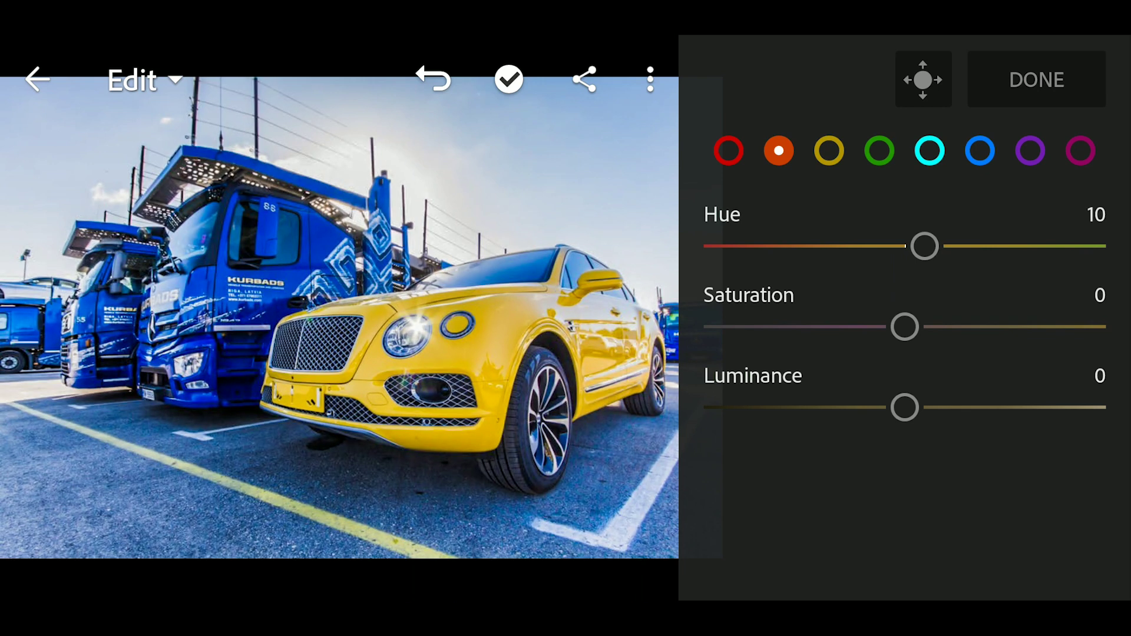
pyautogui.moveTo(904, 327); pyautogui.dragTo(887, 327)
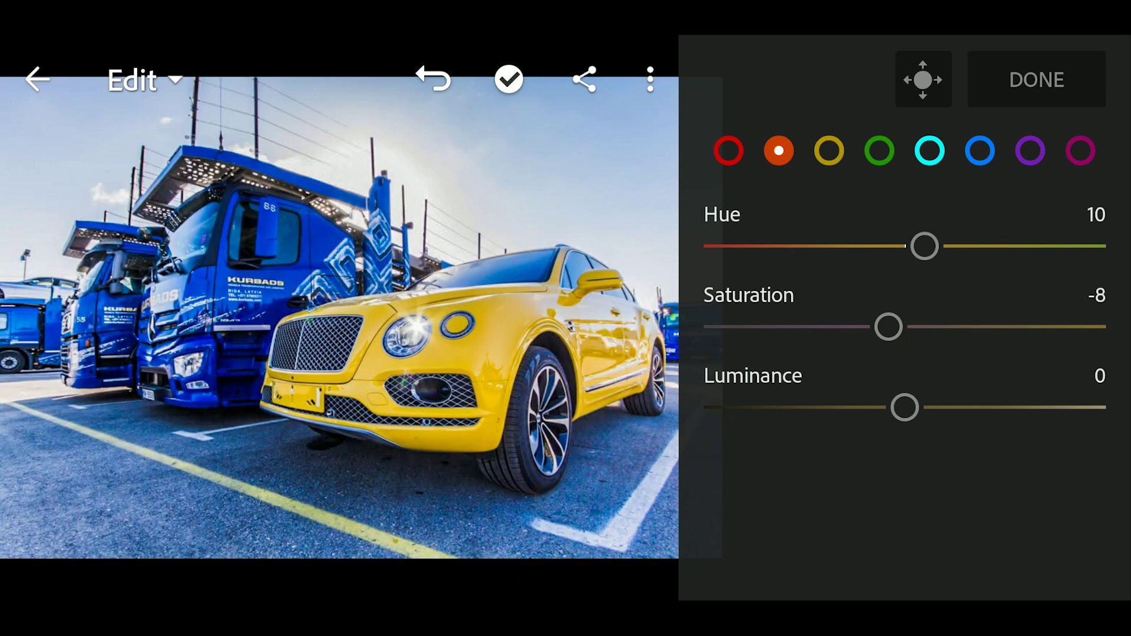
pyautogui.click(829, 152)
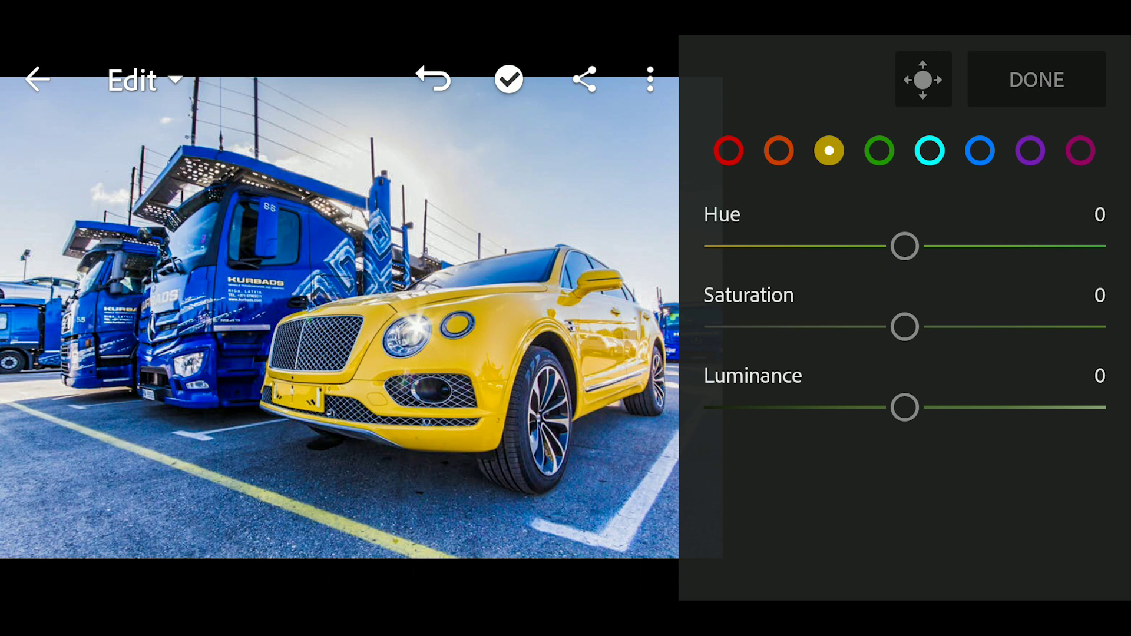
pyautogui.moveTo(903, 247); pyautogui.dragTo(888, 246)
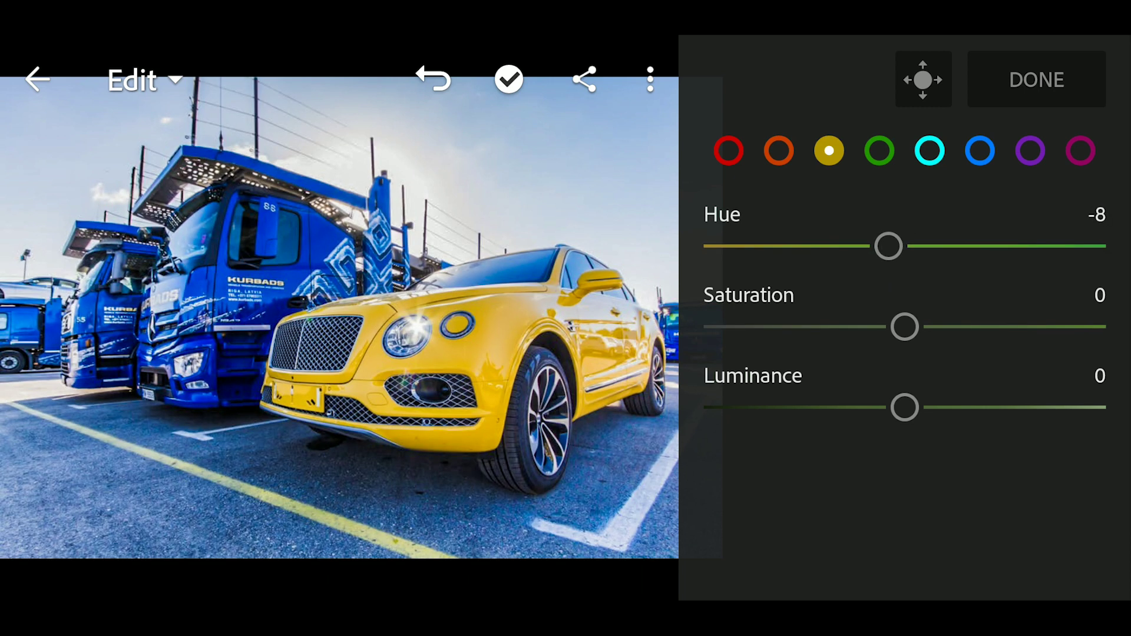
pyautogui.moveTo(904, 327); pyautogui.dragTo(917, 327)
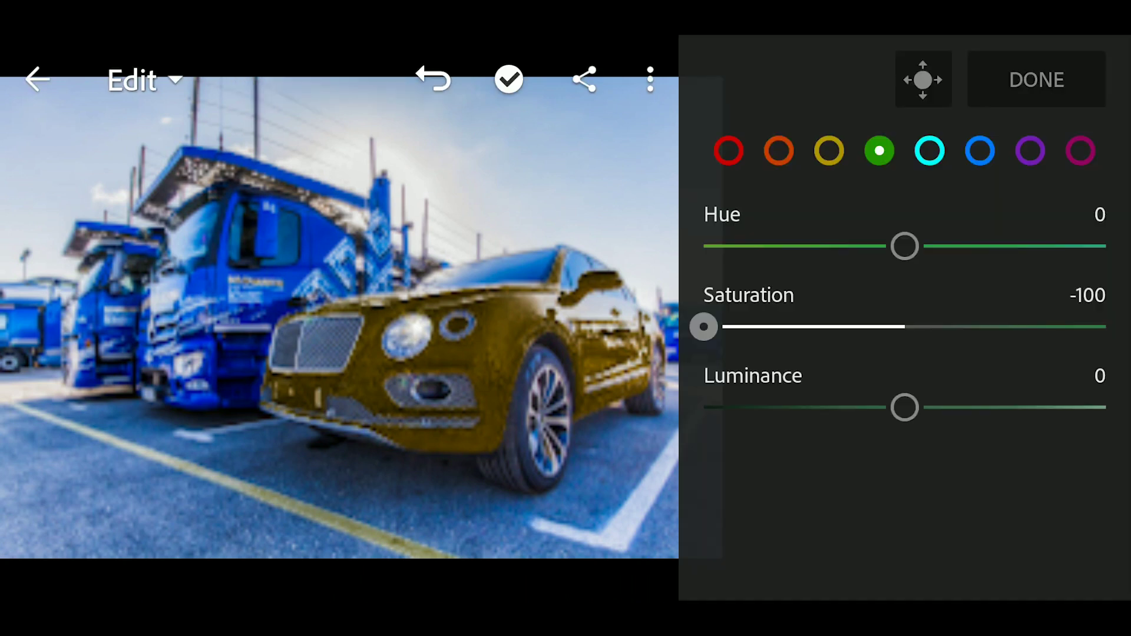
# Set aquas to Hue 12, Saturation -85 and Luminance -8
pyautogui.click(929, 151)
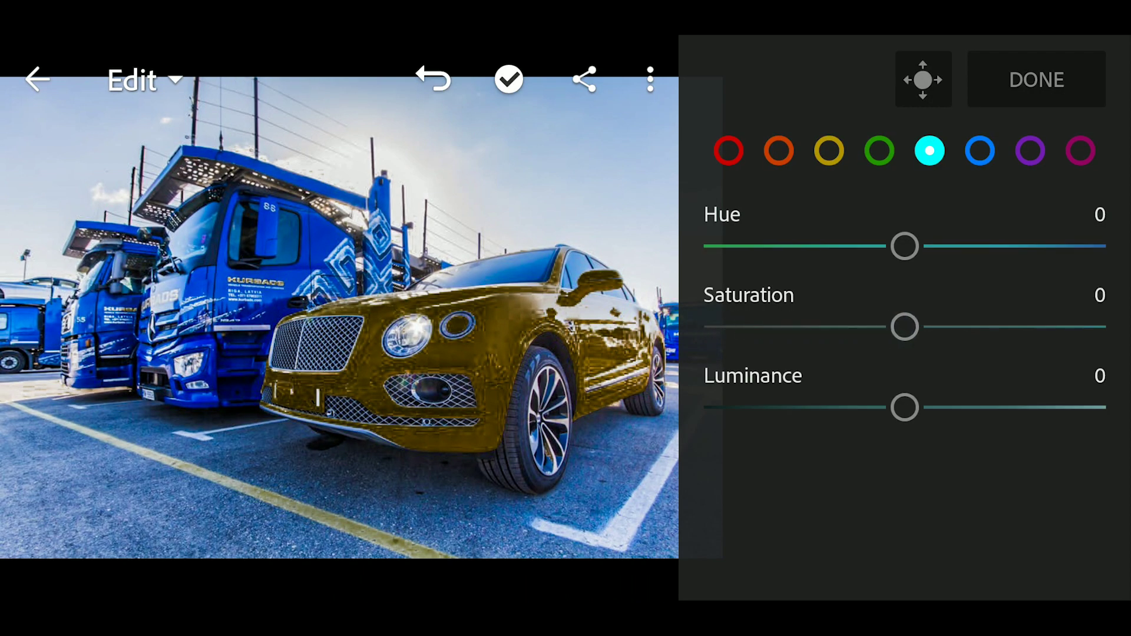
pyautogui.moveTo(904, 247); pyautogui.dragTo(930, 246)
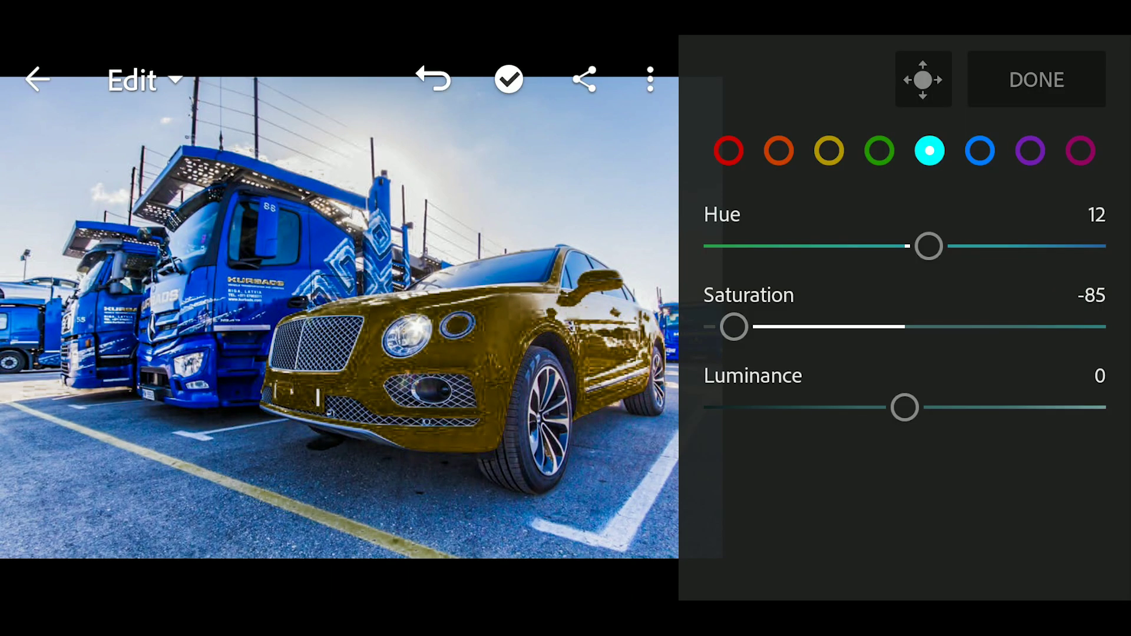
pyautogui.moveTo(904, 407); pyautogui.dragTo(888, 407)
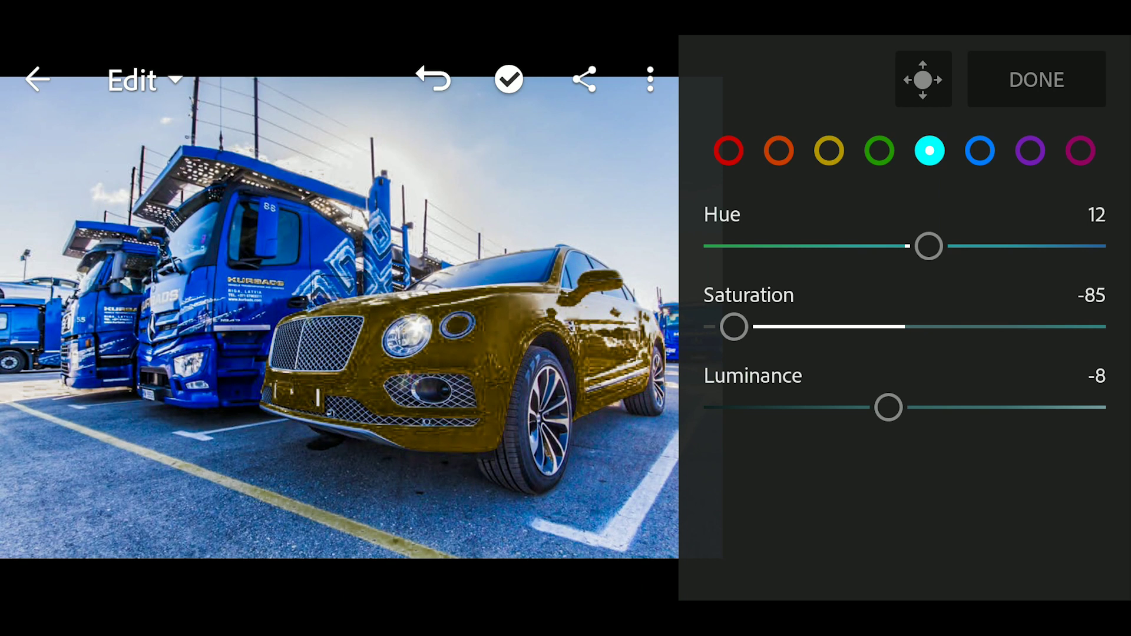
pyautogui.click(980, 152)
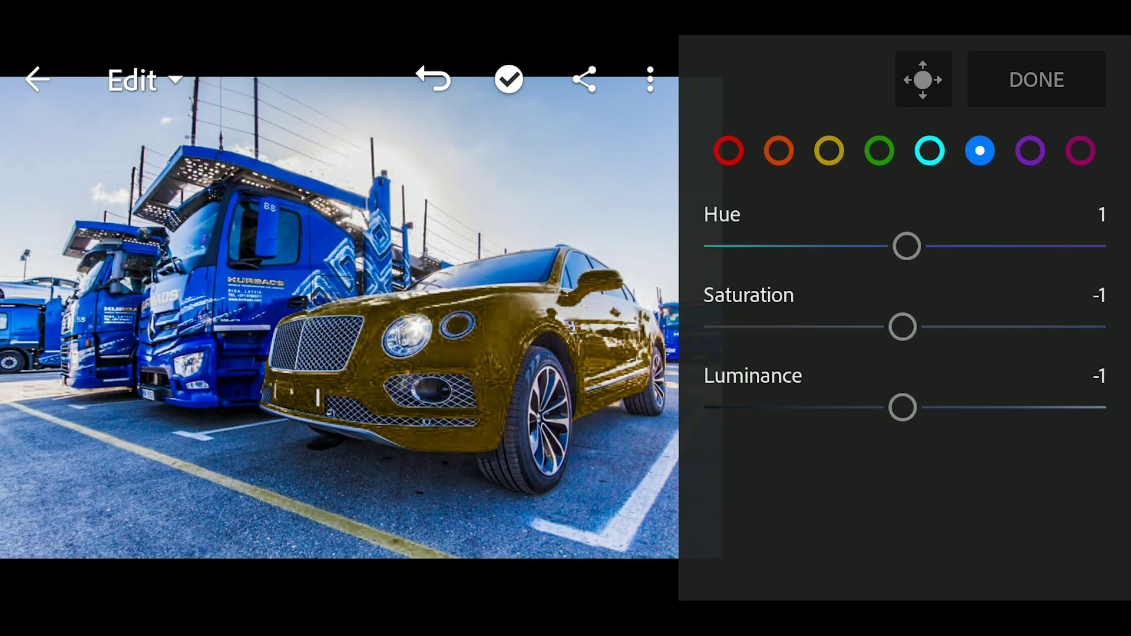
# Set blues to Hue -10, Saturation 4 and Luminance -36
pyautogui.moveTo(904, 247); pyautogui.dragTo(899, 247)
pyautogui.moveTo(904, 327); pyautogui.dragTo(889, 326)
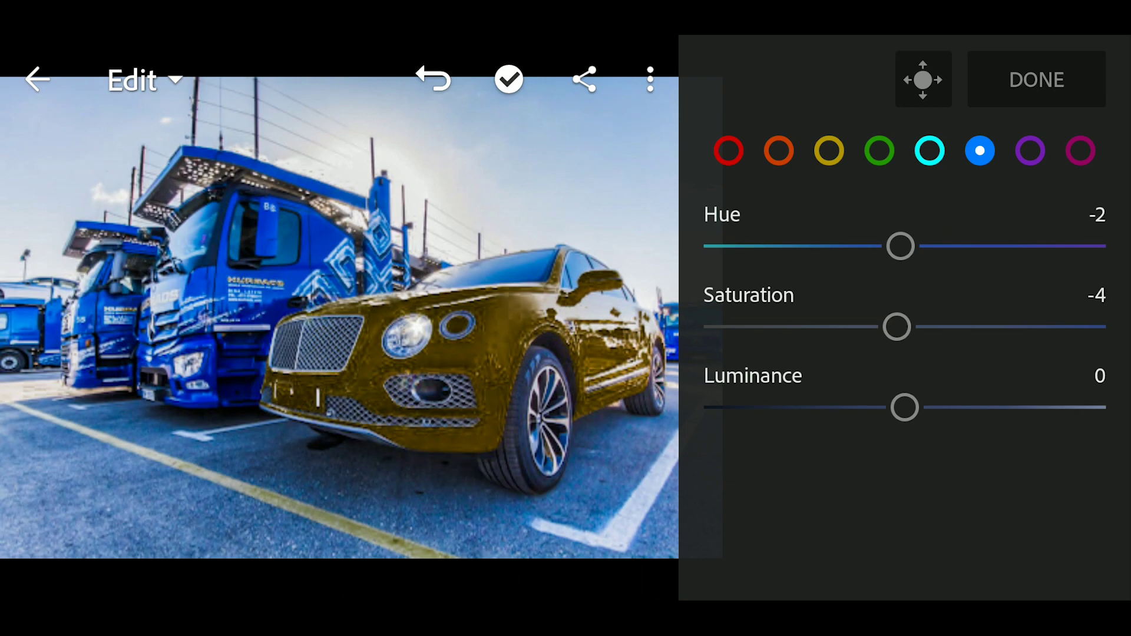
pyautogui.moveTo(900, 246); pyautogui.dragTo(883, 247)
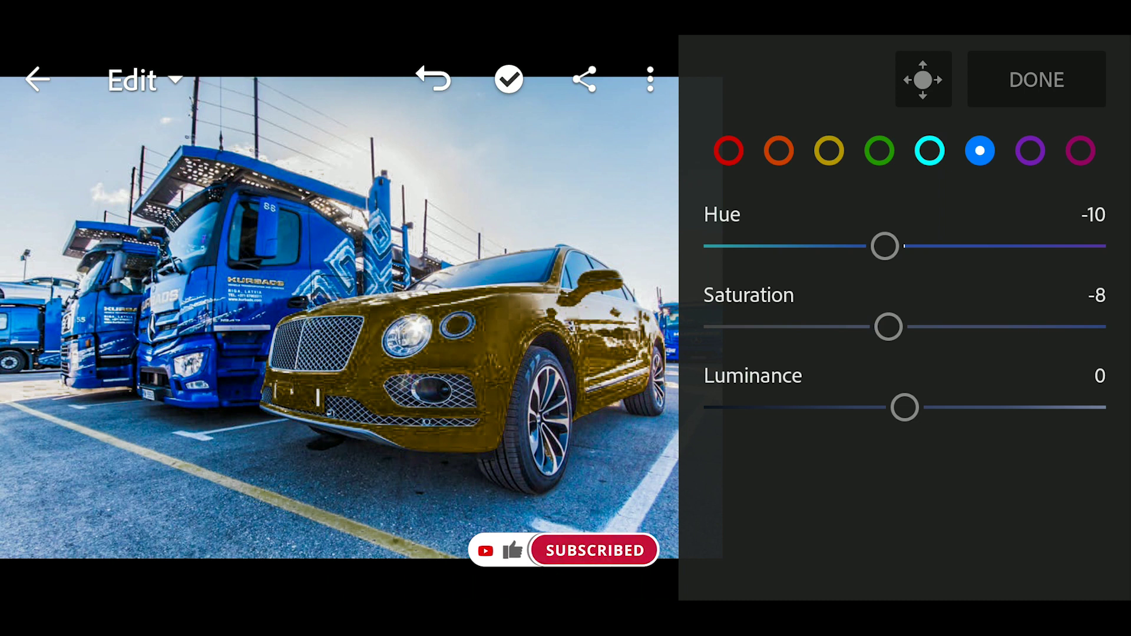
pyautogui.moveTo(887, 328); pyautogui.dragTo(911, 327)
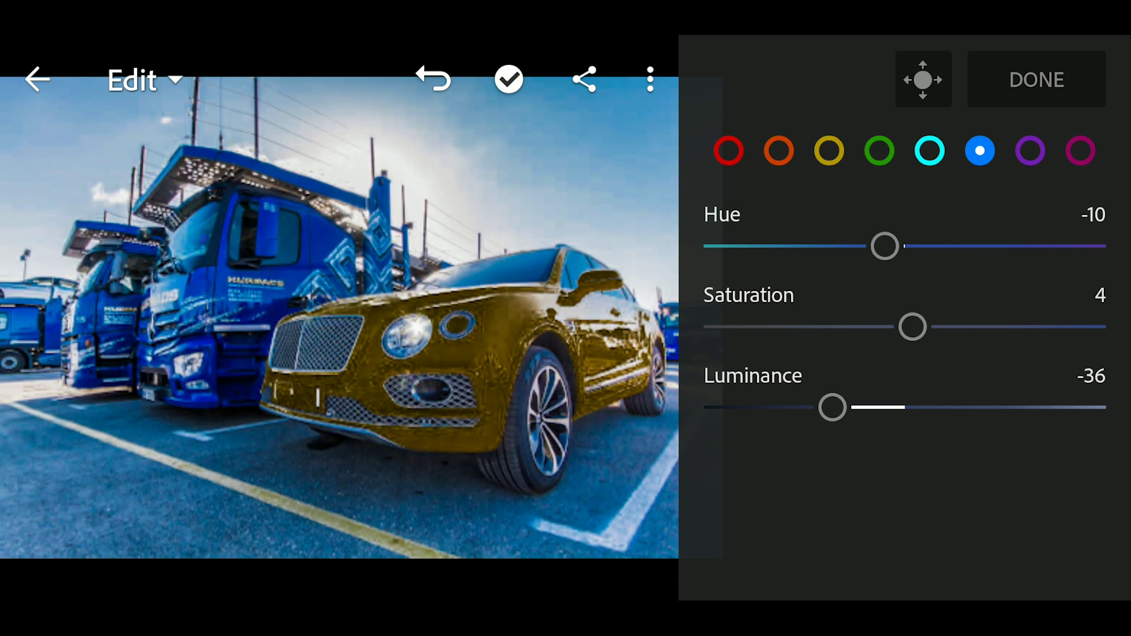
# Desaturate purples to -98 and magentas to -97, then close the colour mix
pyautogui.click(1030, 151)
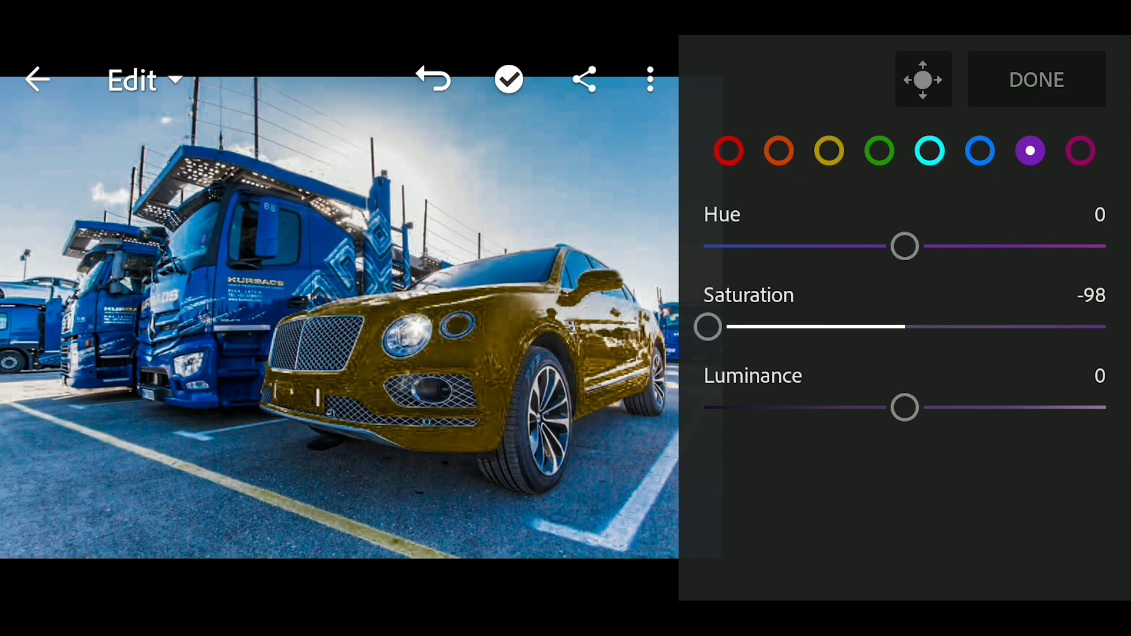
pyautogui.click(1080, 150)
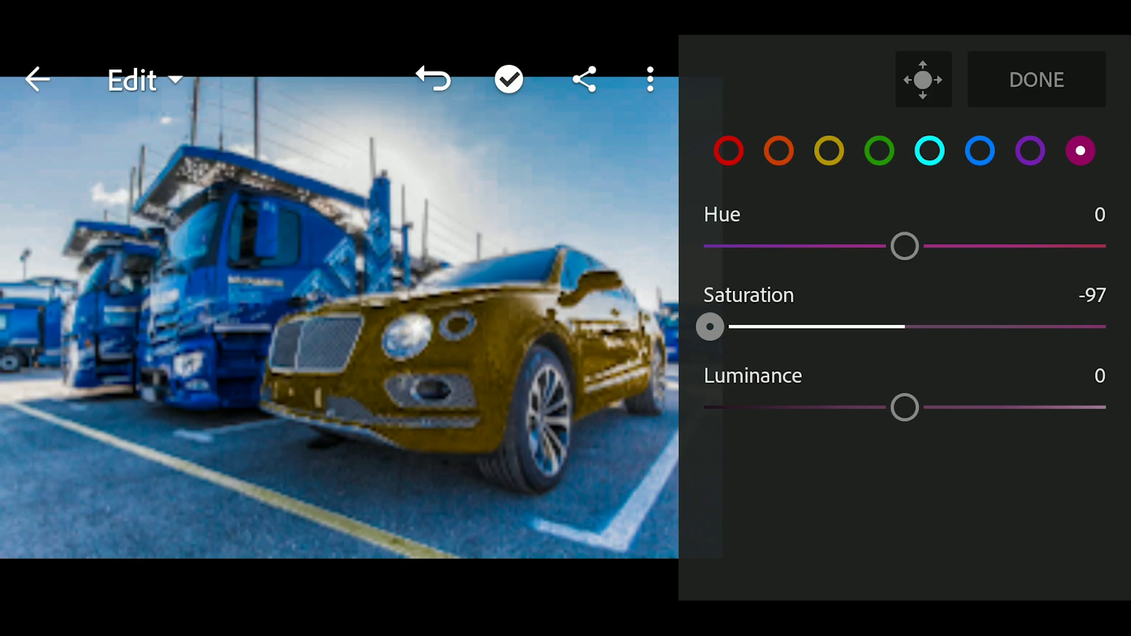
pyautogui.click(1037, 79)
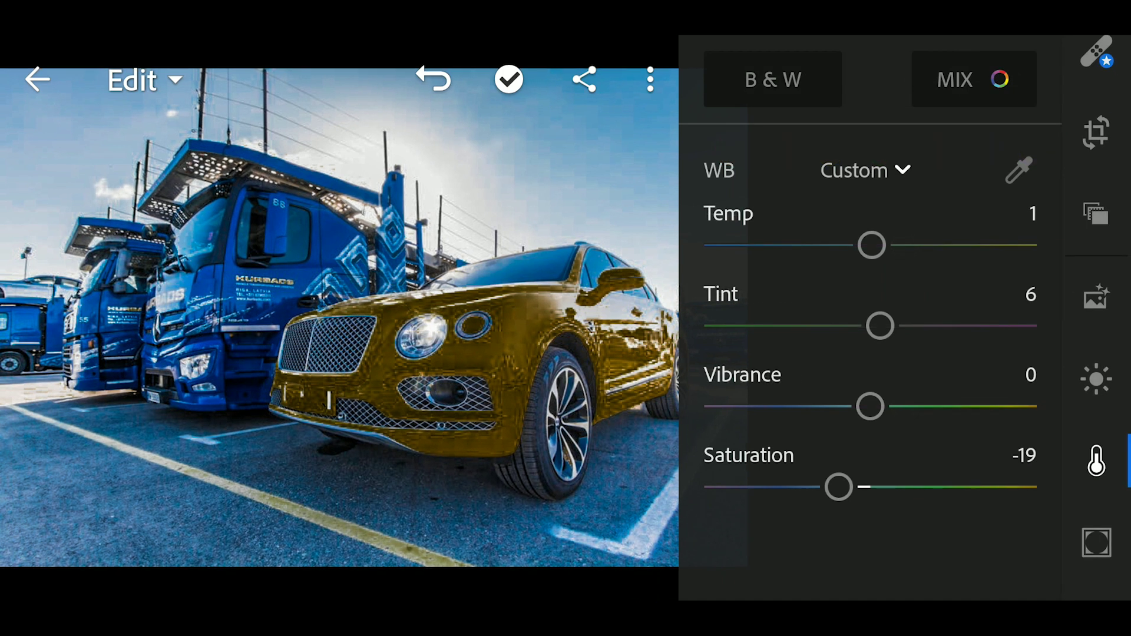
# Raise Clarity to 11 in the Effects panel
pyautogui.click(1097, 543)
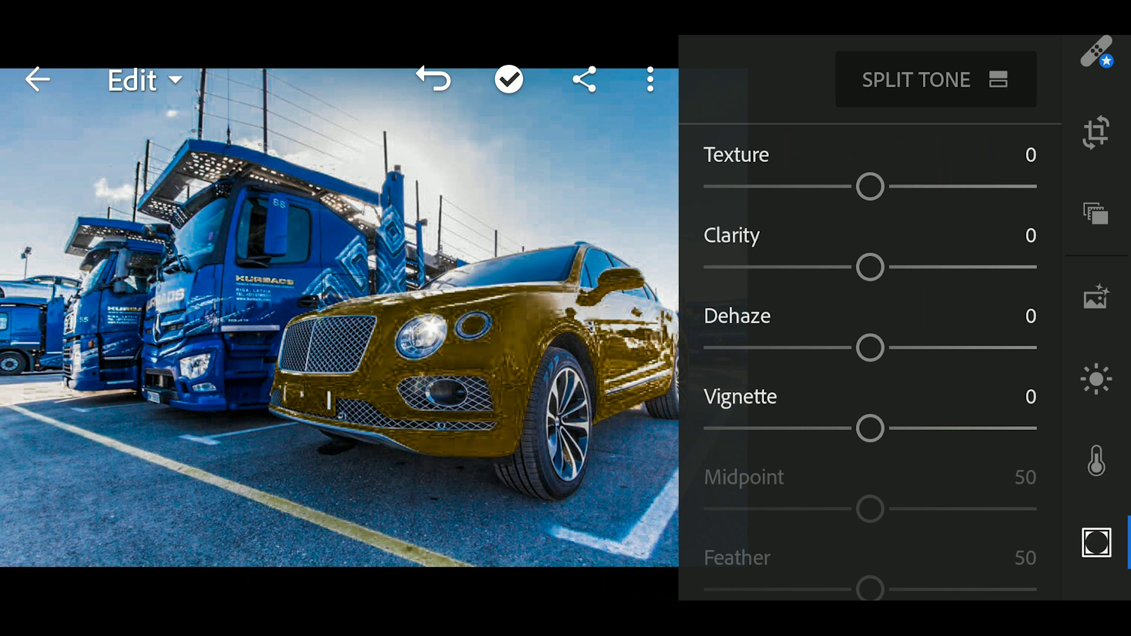
pyautogui.moveTo(869, 266); pyautogui.dragTo(895, 267)
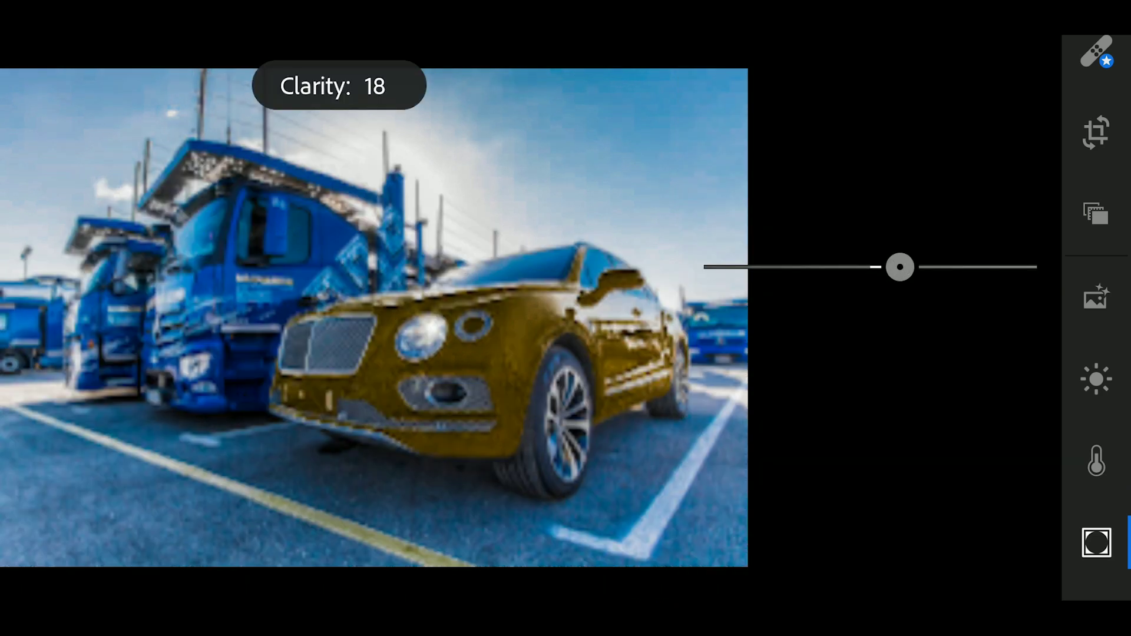
pyautogui.moveTo(895, 267); pyautogui.dragTo(891, 267)
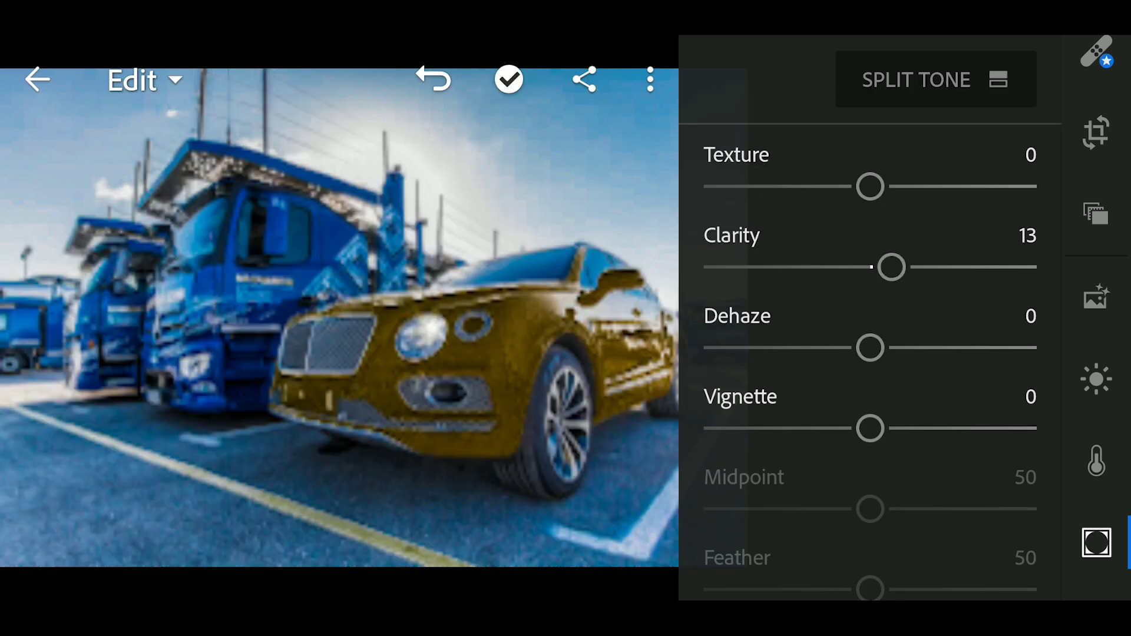
pyautogui.moveTo(892, 267); pyautogui.dragTo(888, 266)
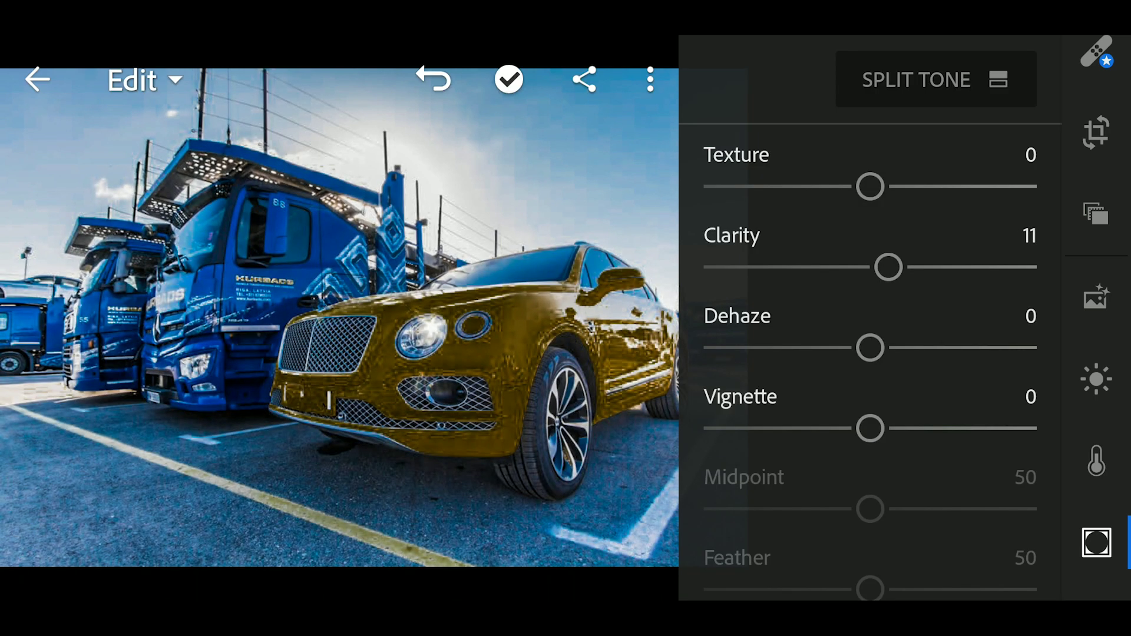
pyautogui.scroll(-3, 869, 353)
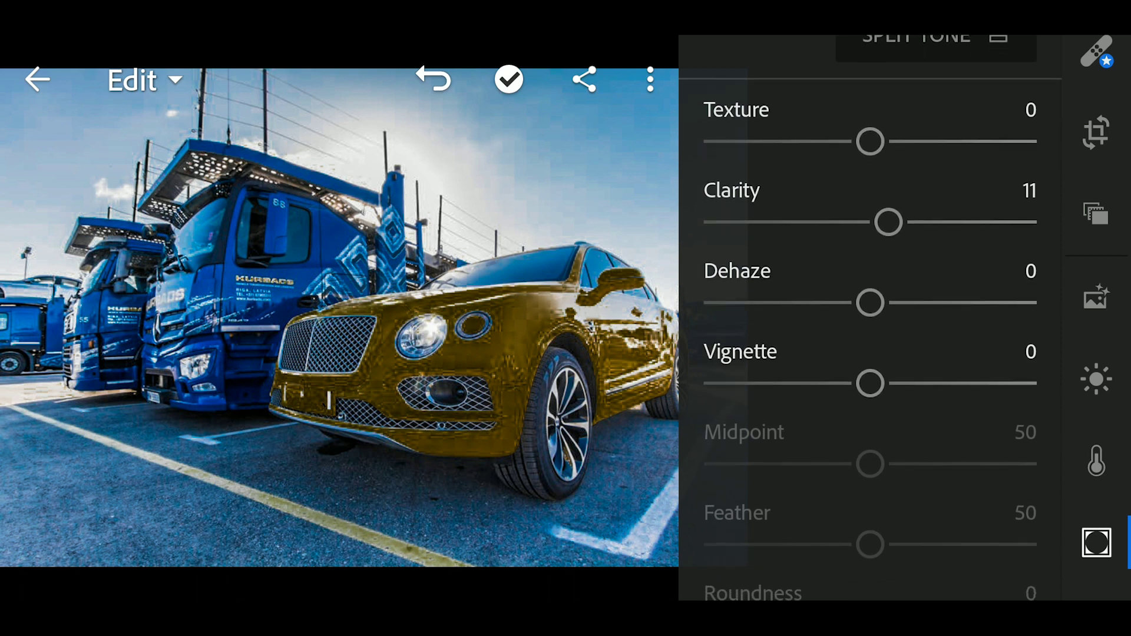
pyautogui.scroll(-3, 870, 309)
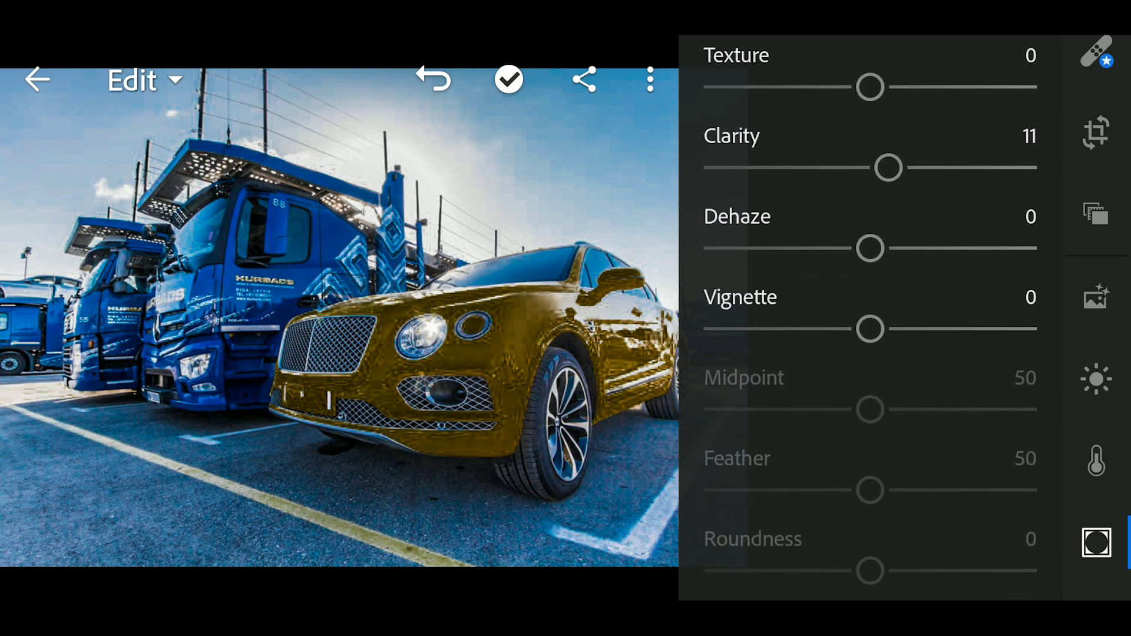
pyautogui.scroll(-3, 871, 310)
pyautogui.scroll(-3, 871, 309)
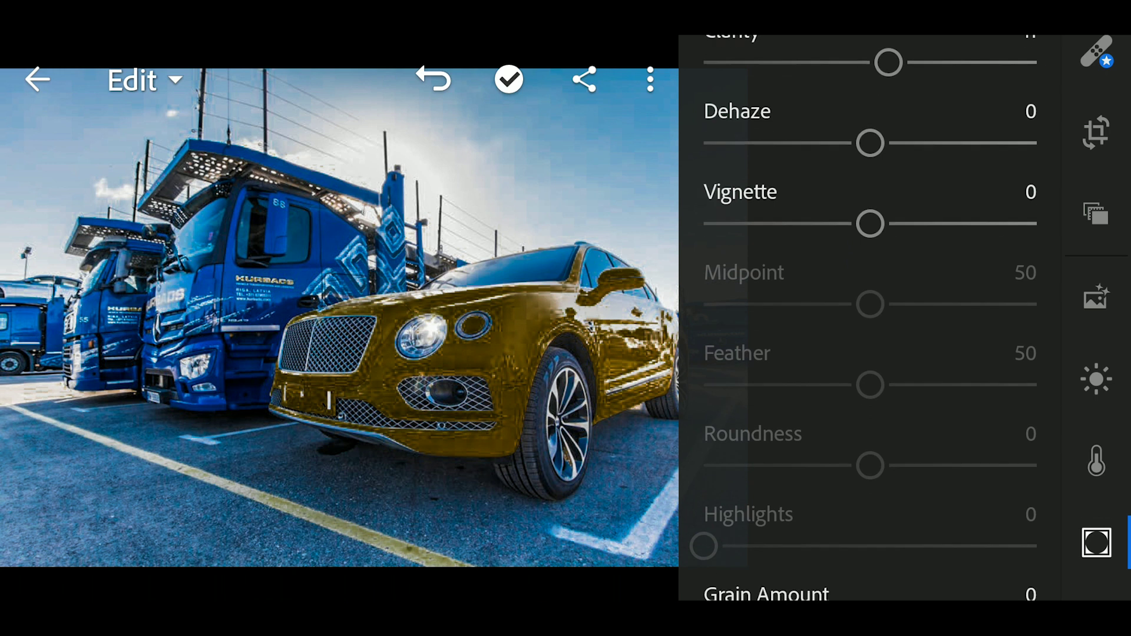
pyautogui.scroll(-3, 870, 310)
pyautogui.scroll(-3, 870, 309)
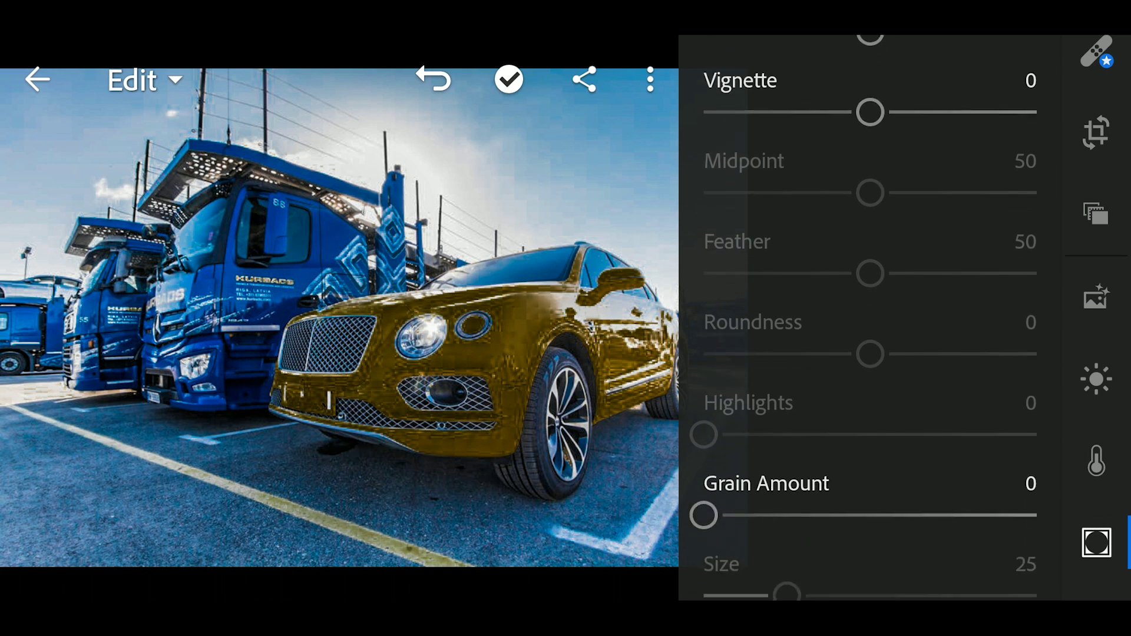
# Add film grain with Amount 6, Size 27 and Roughness 53
pyautogui.moveTo(704, 514); pyautogui.dragTo(724, 514)
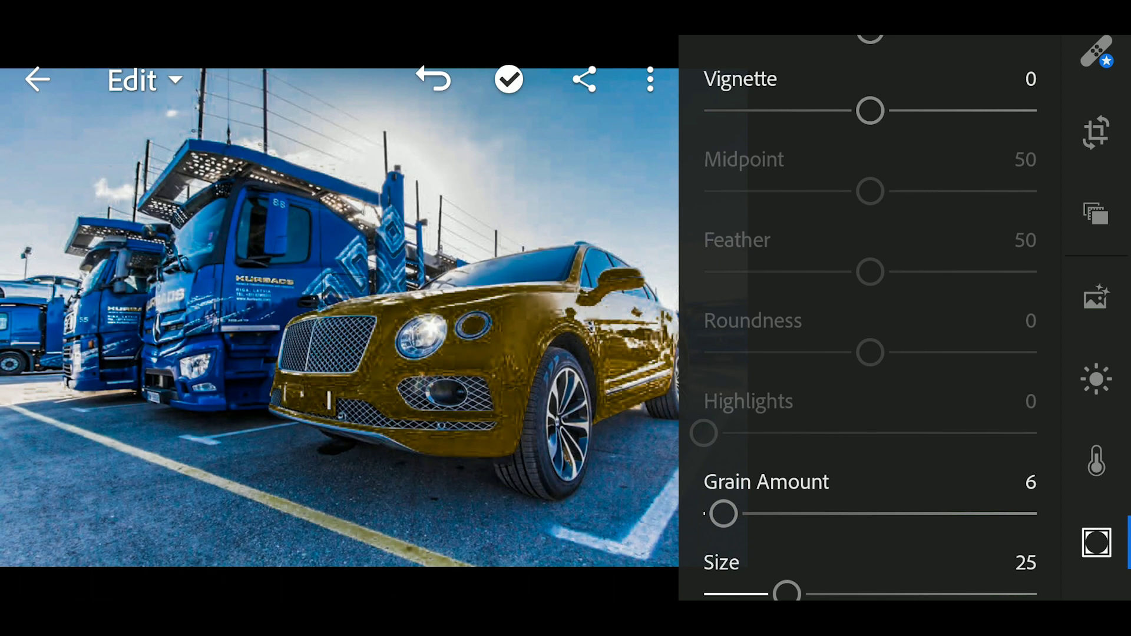
pyautogui.scroll(-2, 870, 309)
pyautogui.scroll(-2, 869, 309)
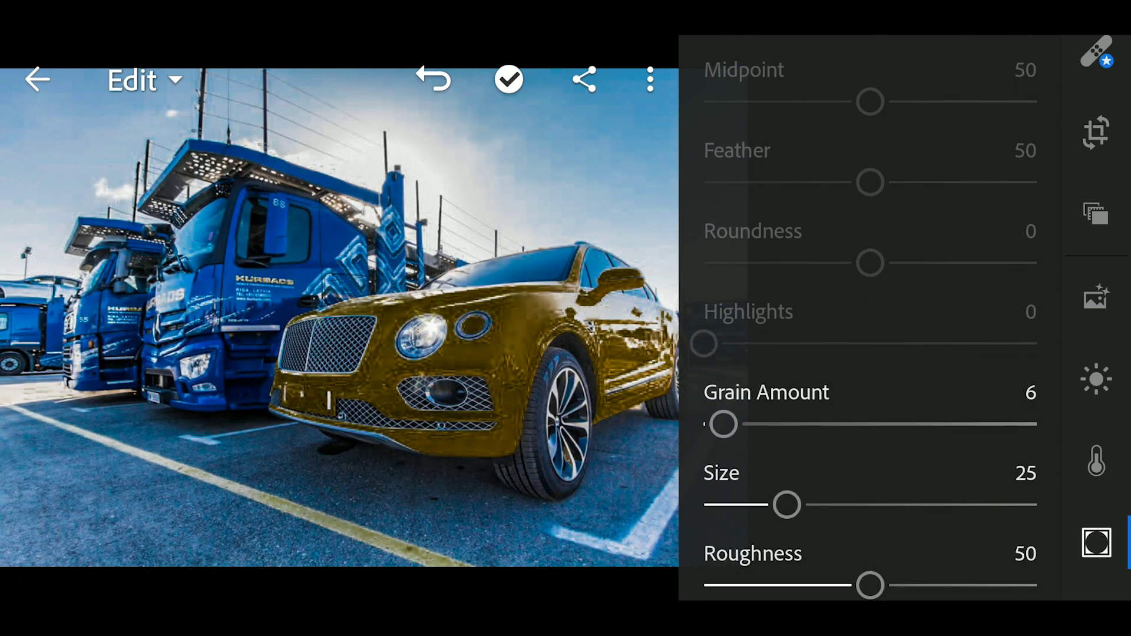
pyautogui.scroll(-1, 871, 309)
pyautogui.scroll(-1, 870, 309)
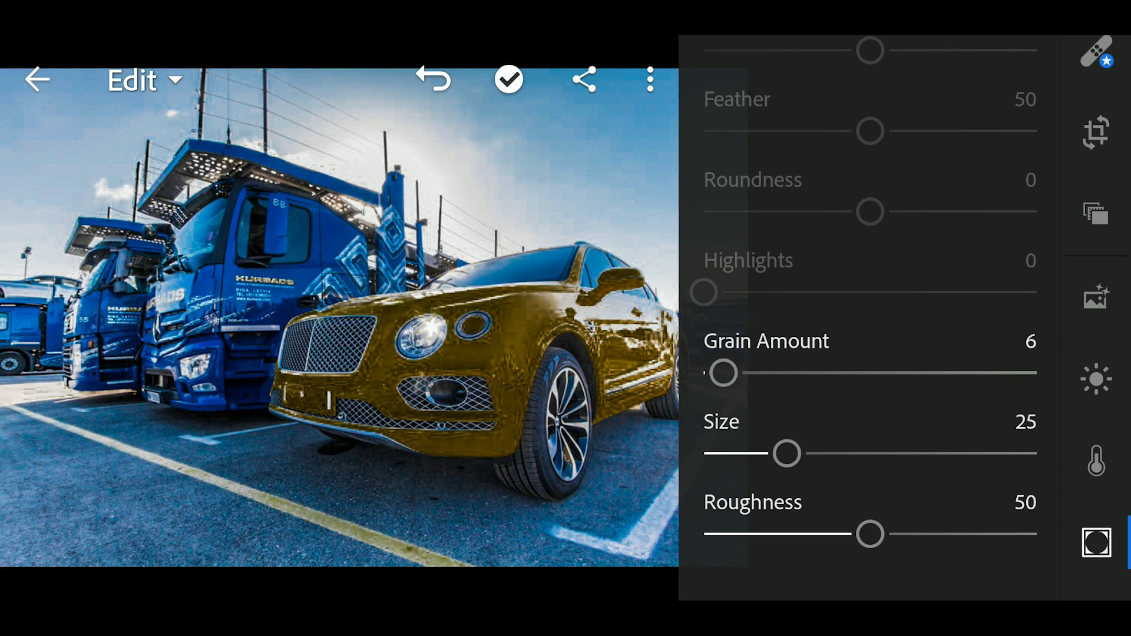
pyautogui.moveTo(786, 453); pyautogui.dragTo(793, 454)
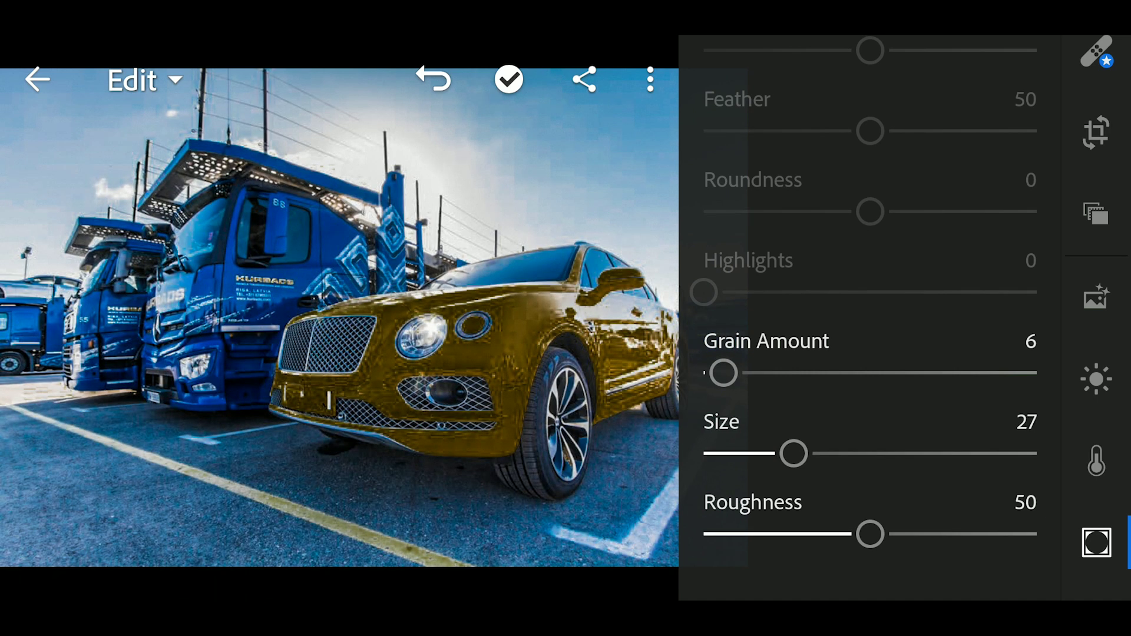
pyautogui.moveTo(870, 534); pyautogui.dragTo(876, 534)
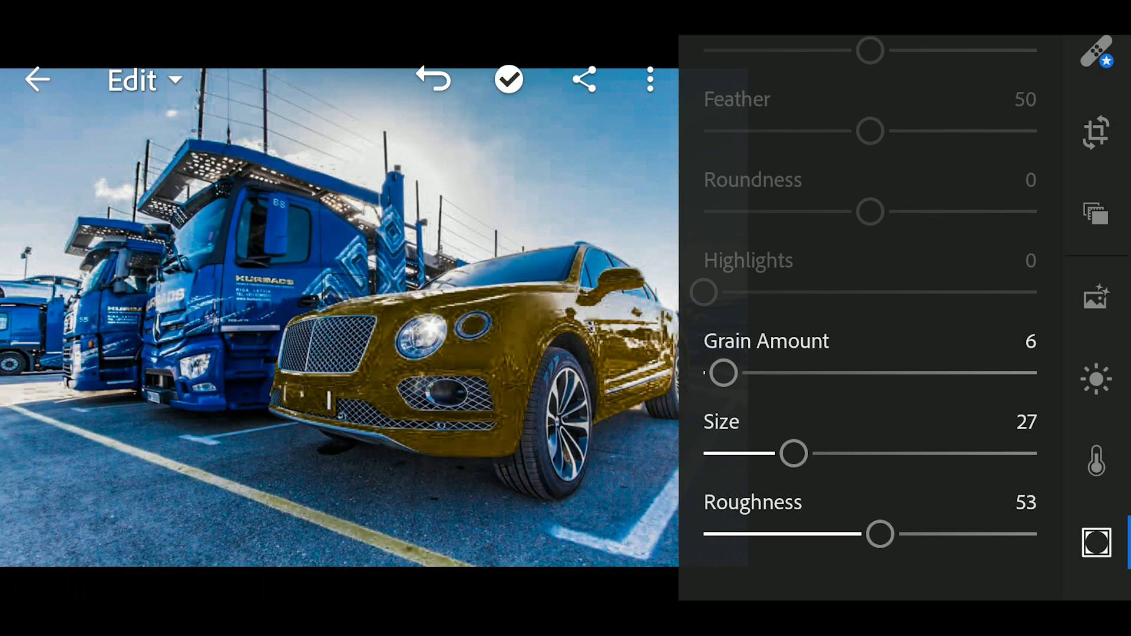
pyautogui.scroll(-1, 870, 354)
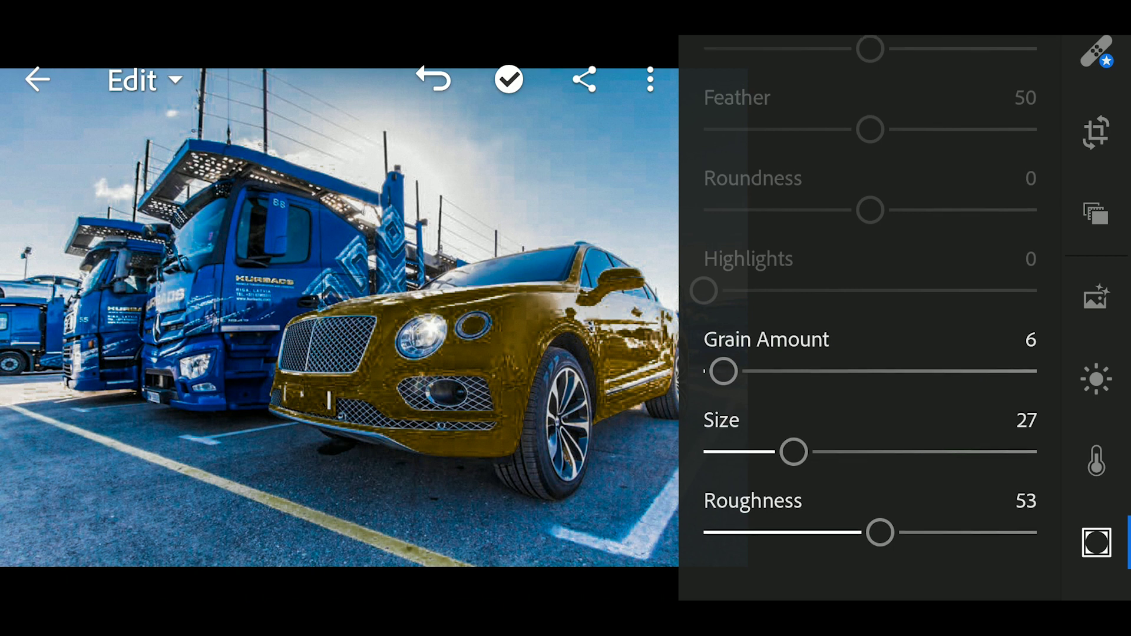
pyautogui.scroll(5, 871, 354)
pyautogui.scroll(3, 870, 353)
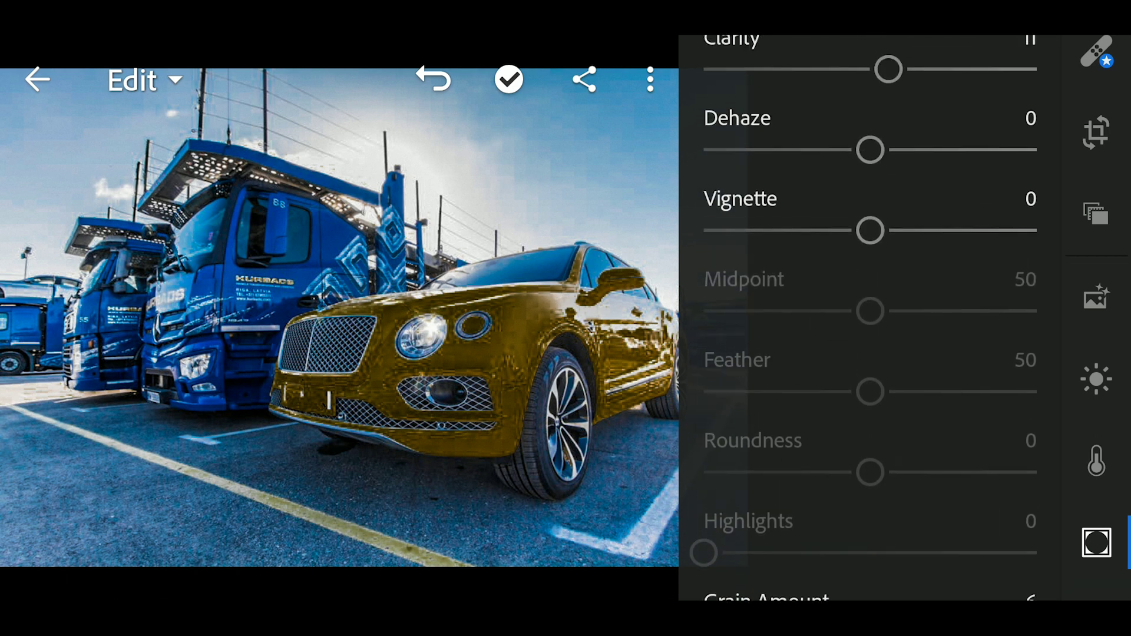
pyautogui.scroll(3, 870, 354)
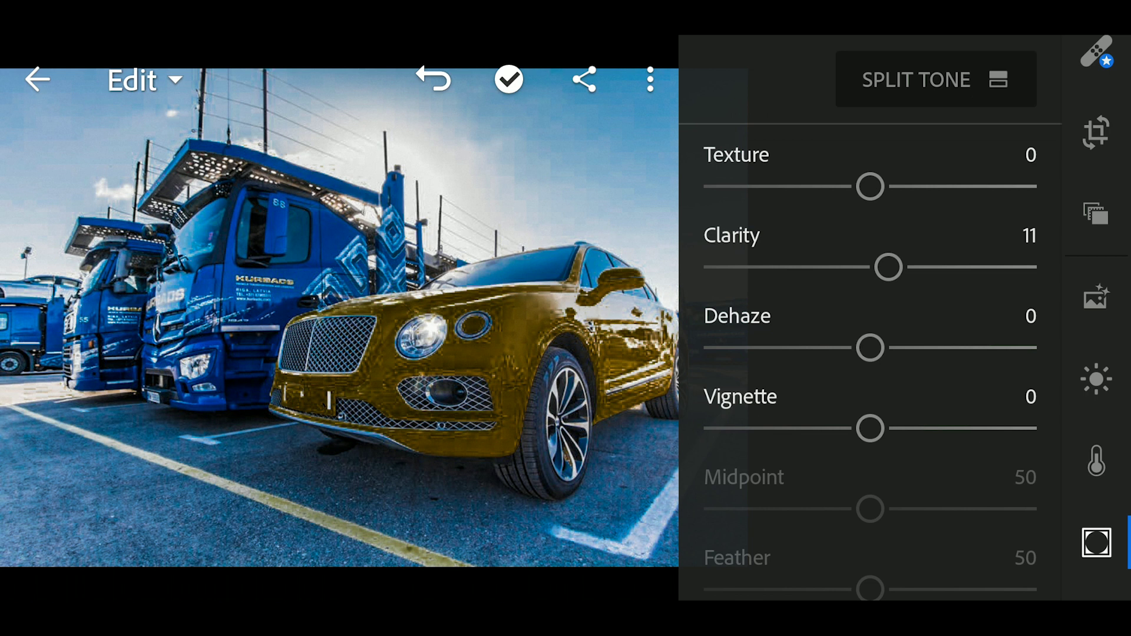
pyautogui.click(935, 80)
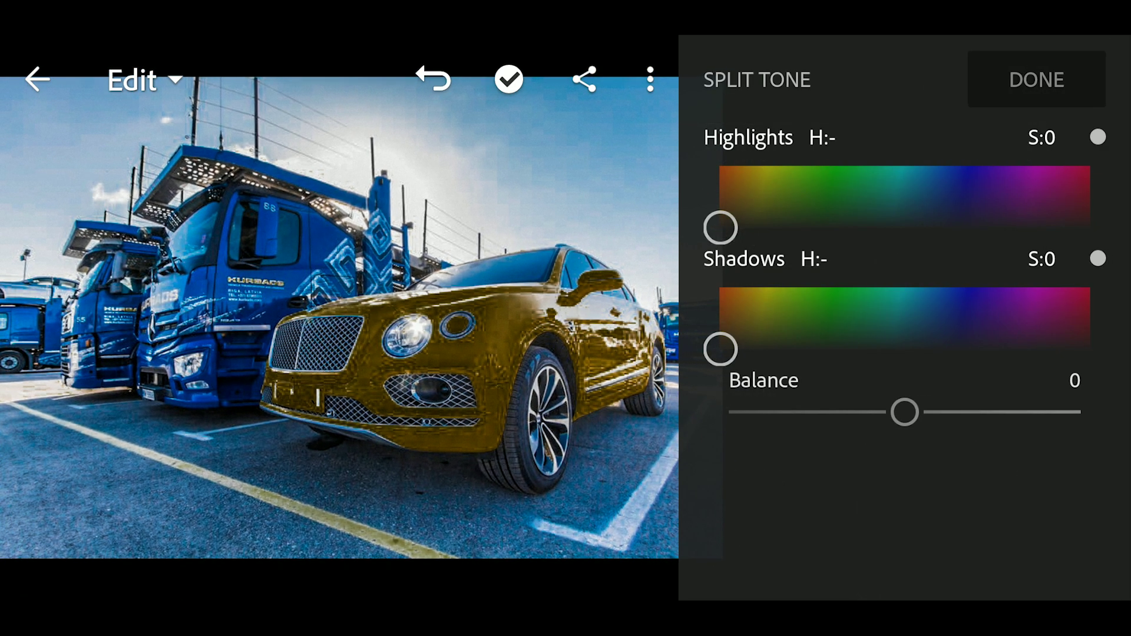
# Paste split-tone settings (highlights H47 S16, shadows H232 S19) and set Balance to 69
pyautogui.click(650, 80)
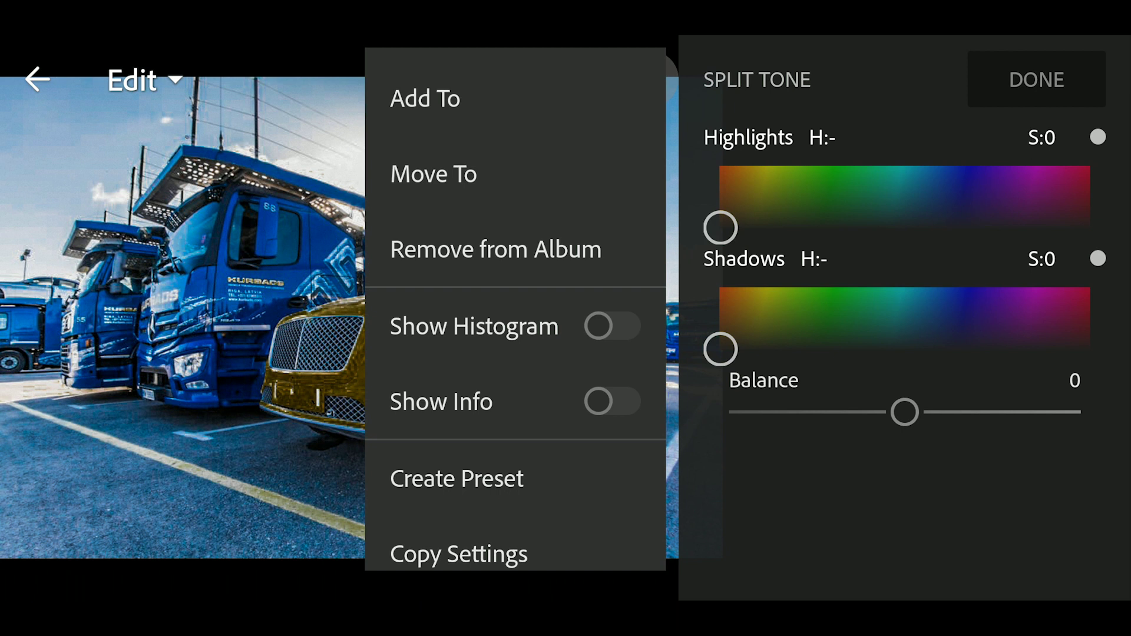
pyautogui.scroll(-3, 515, 371)
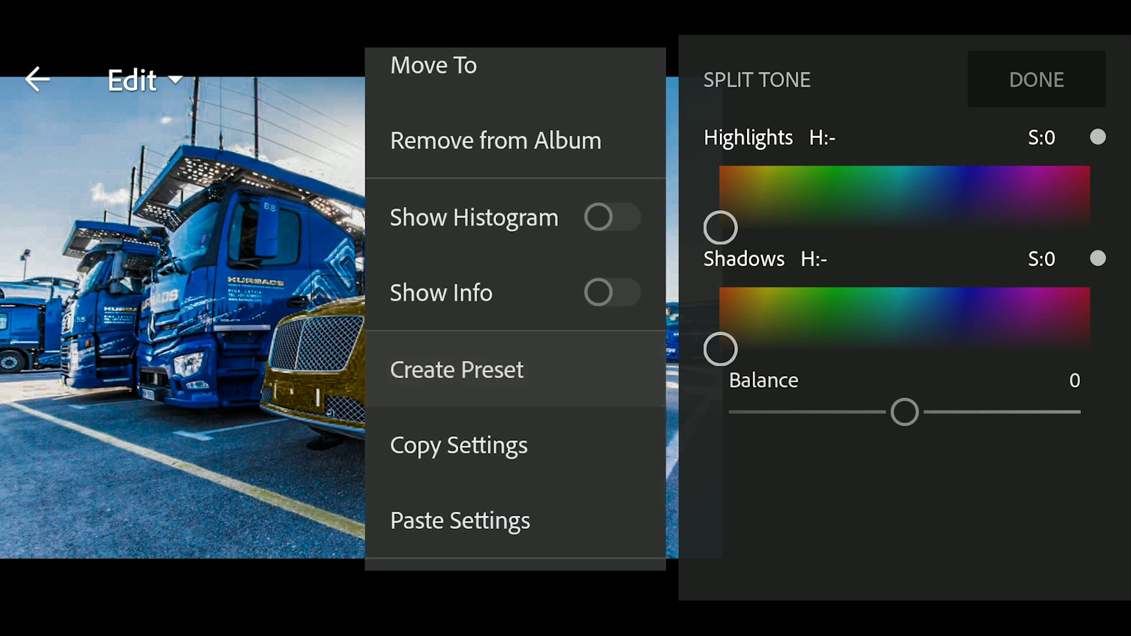
pyautogui.click(547, 520)
pyautogui.moveTo(904, 412); pyautogui.dragTo(1025, 413)
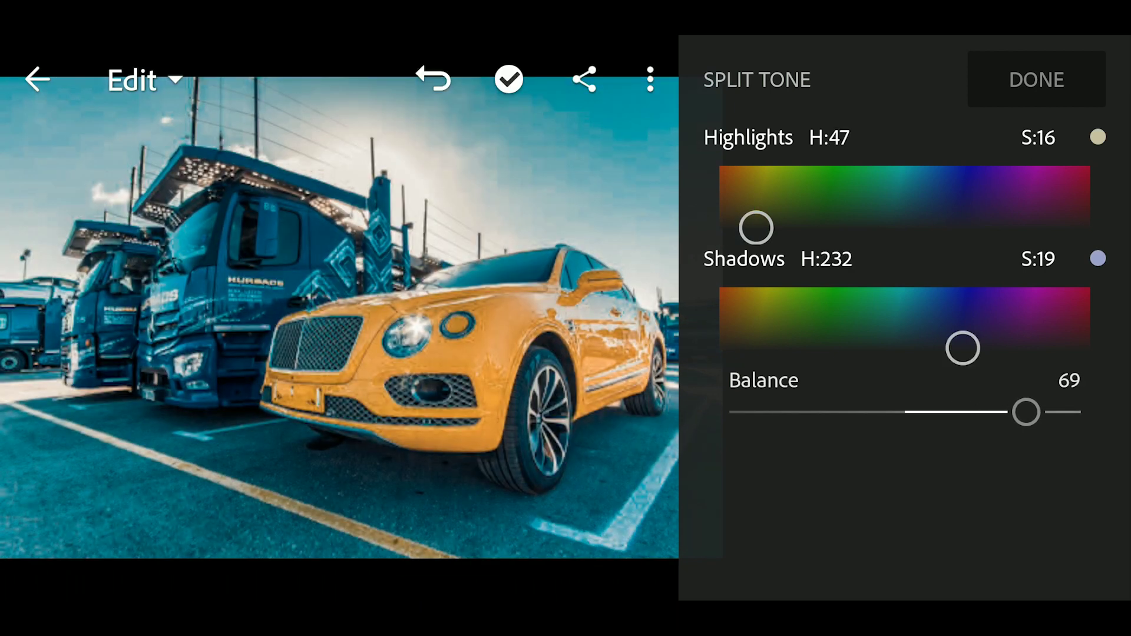
pyautogui.click(1036, 80)
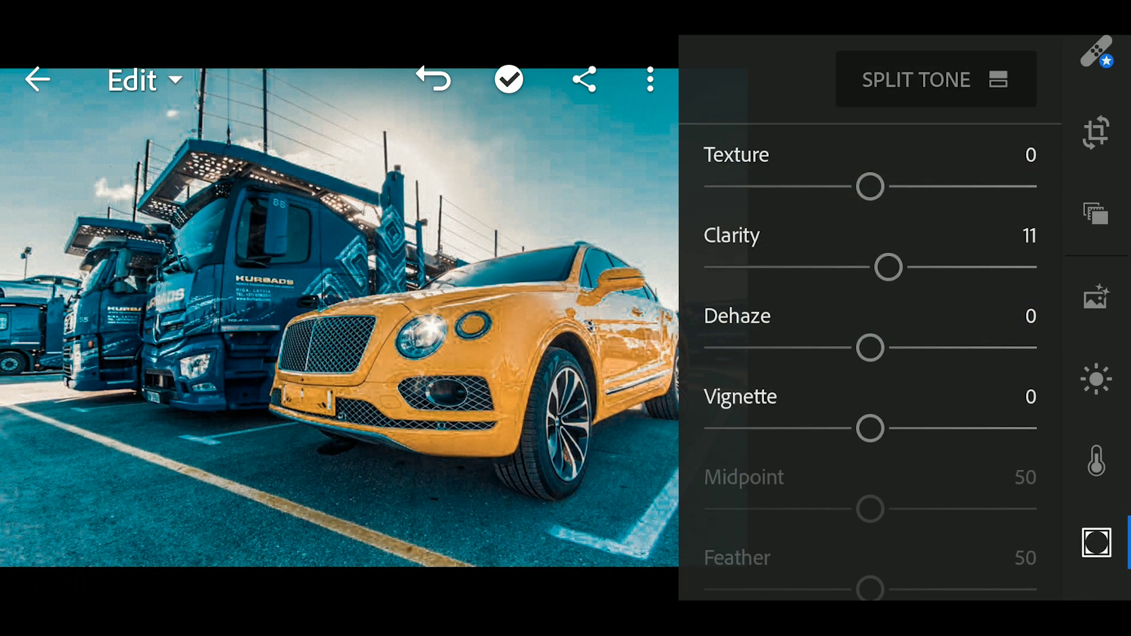
pyautogui.click(916, 80)
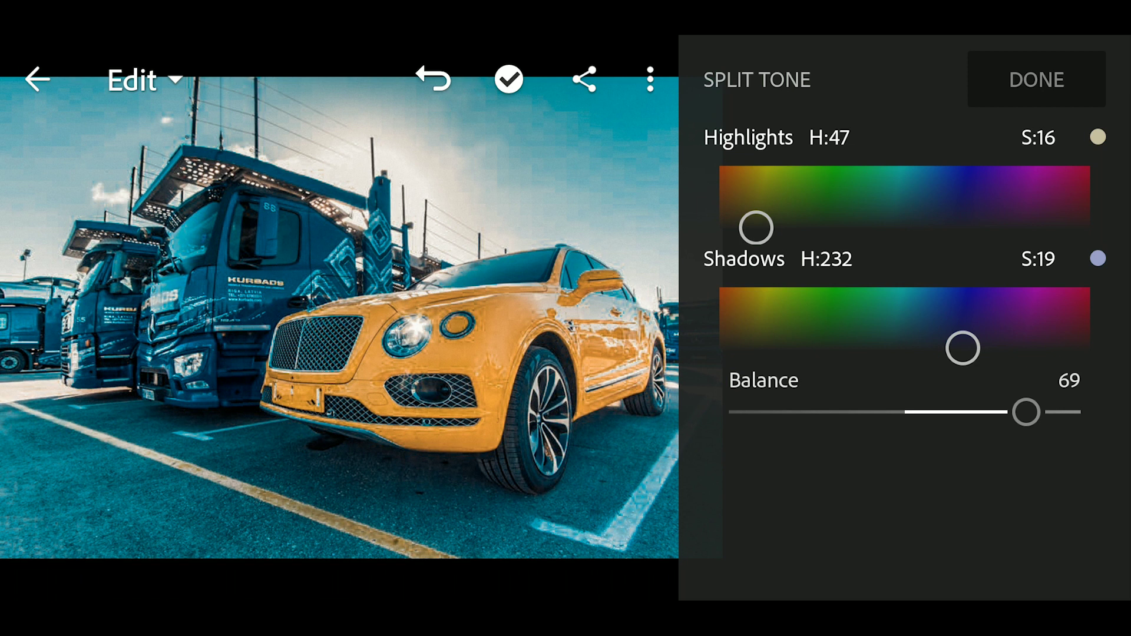
pyautogui.click(1036, 79)
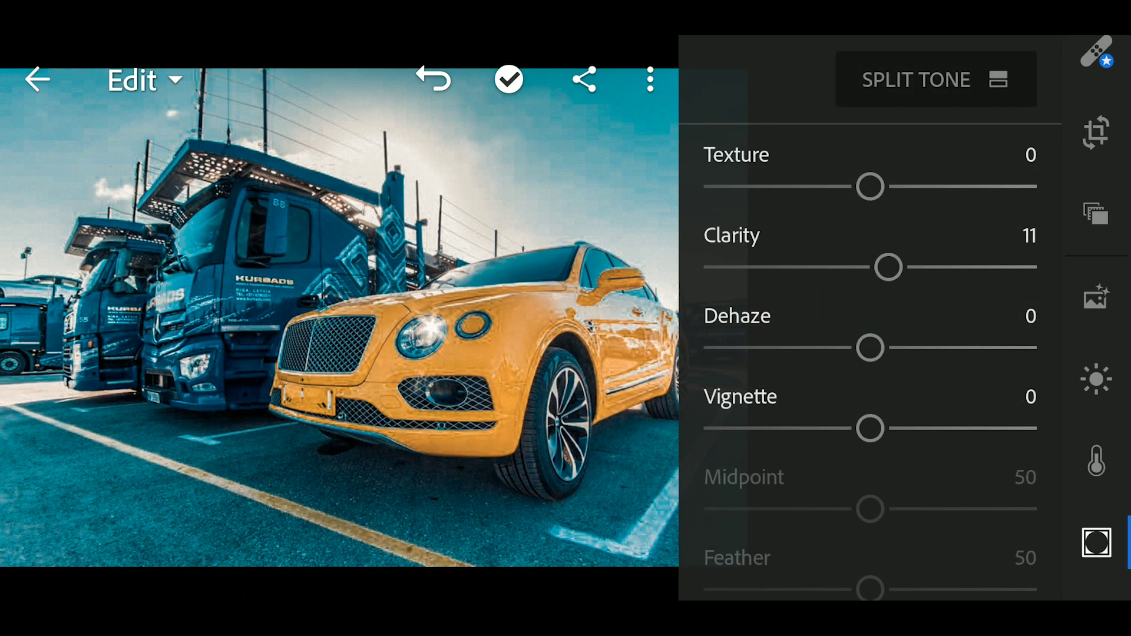
pyautogui.scroll(-3, 1096, 354)
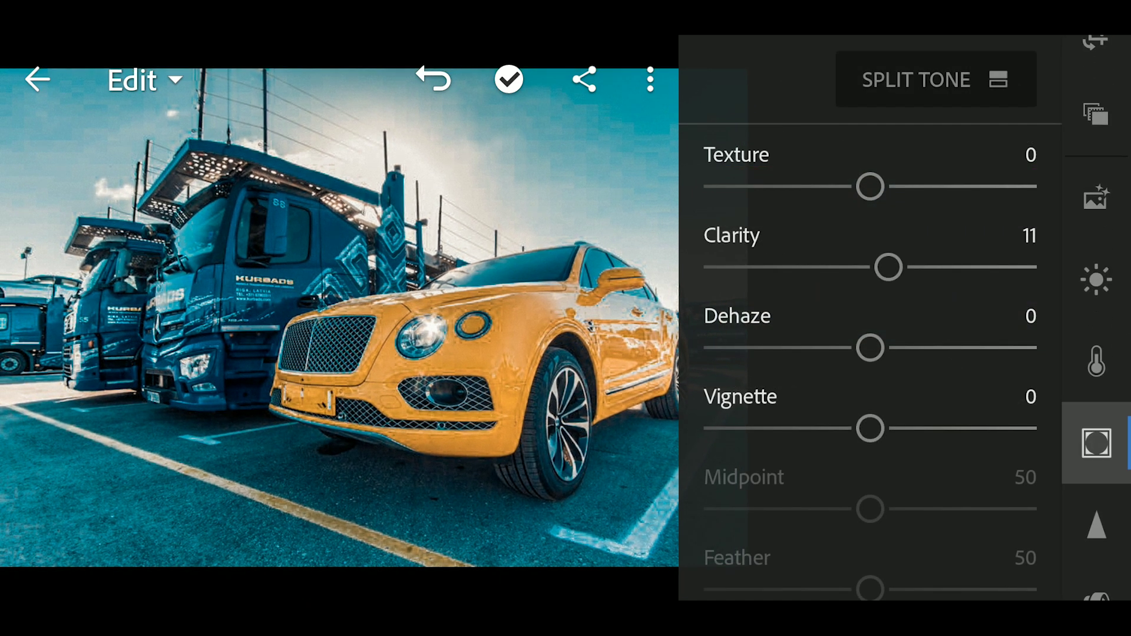
# In the Detail panel, set Sharpening 24, Masking 46 and luminance Noise Reduction 9
pyautogui.click(1095, 512)
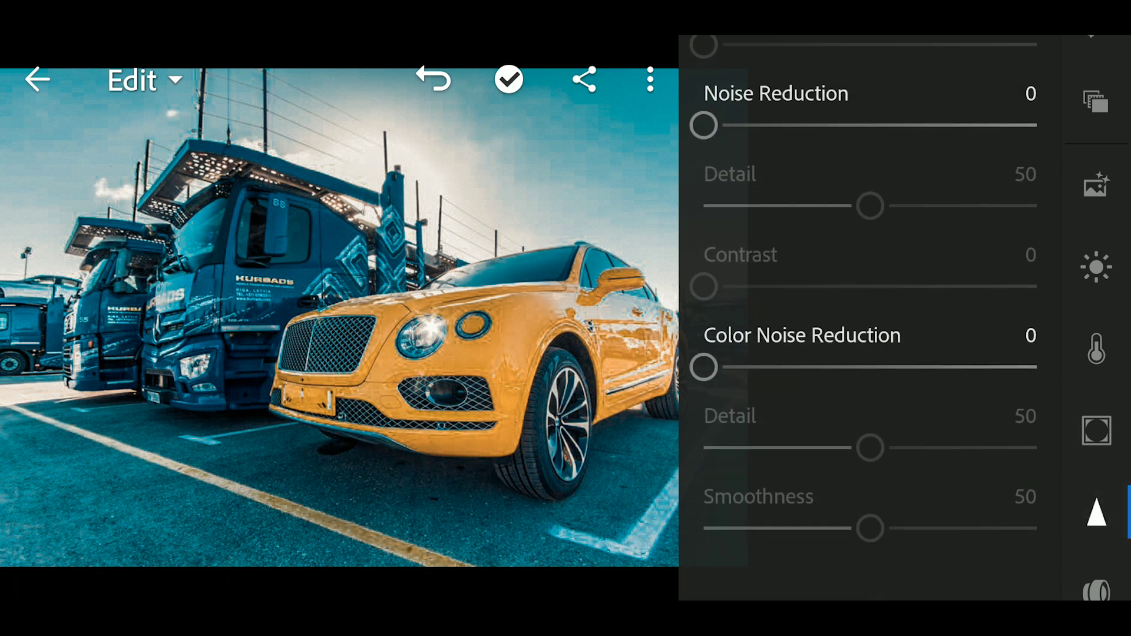
pyautogui.scroll(5, 863, 319)
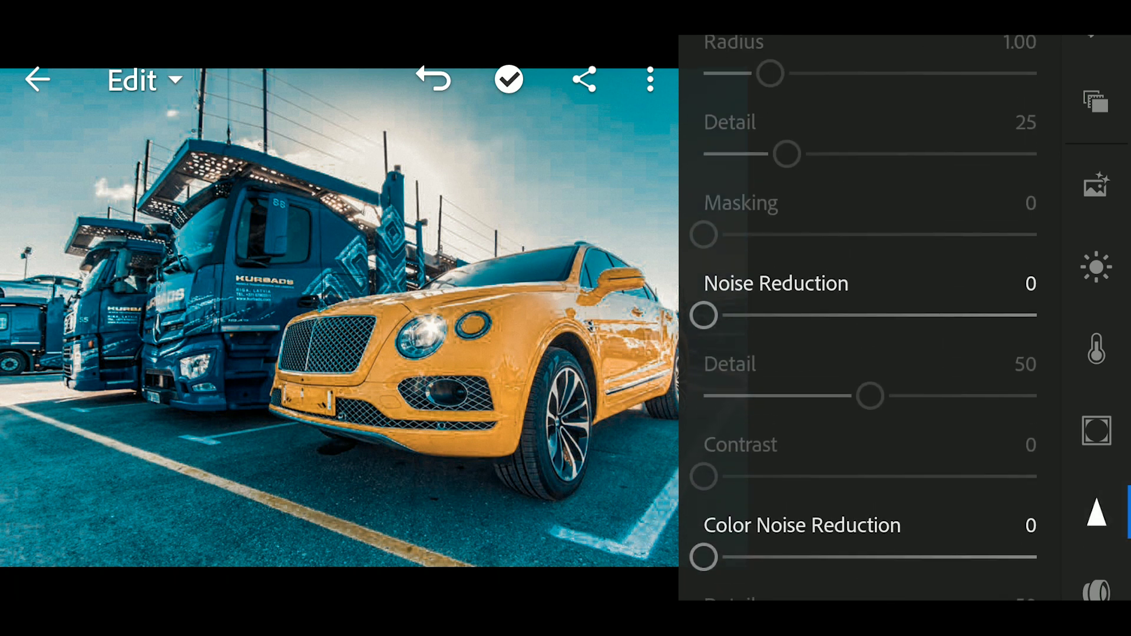
pyautogui.scroll(2, 864, 318)
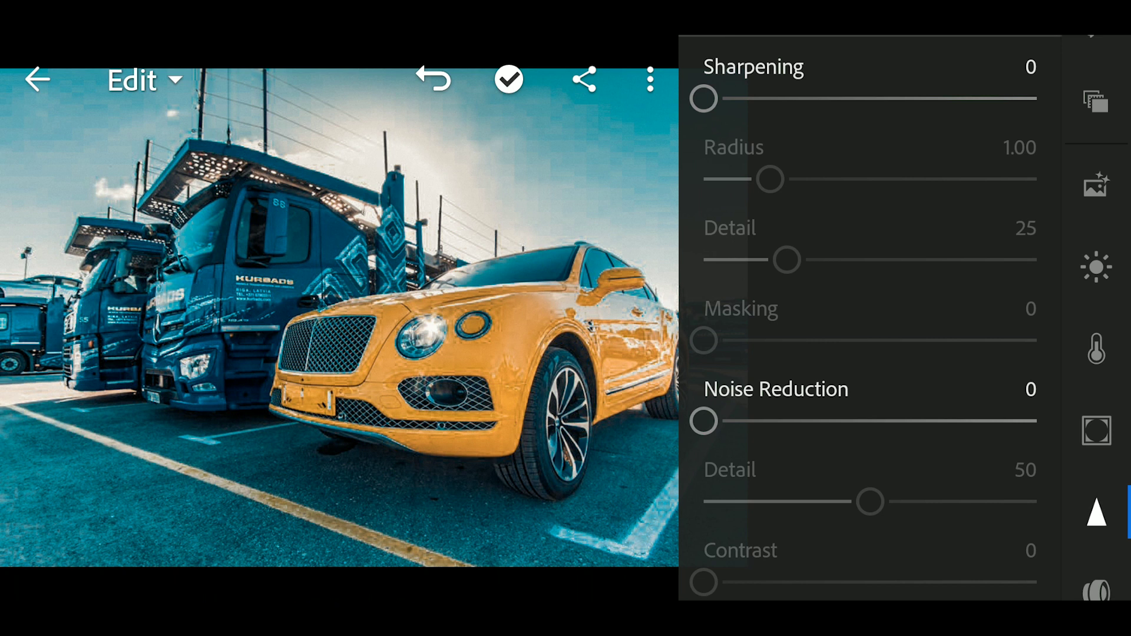
pyautogui.moveTo(703, 100); pyautogui.dragTo(757, 100)
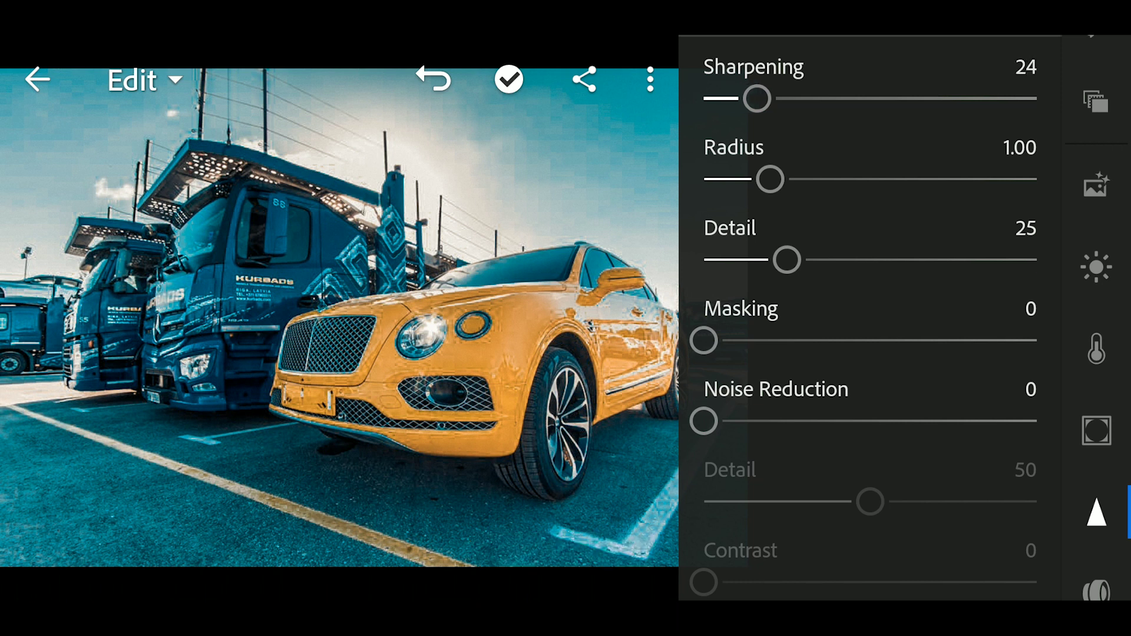
pyautogui.moveTo(703, 341); pyautogui.dragTo(827, 341)
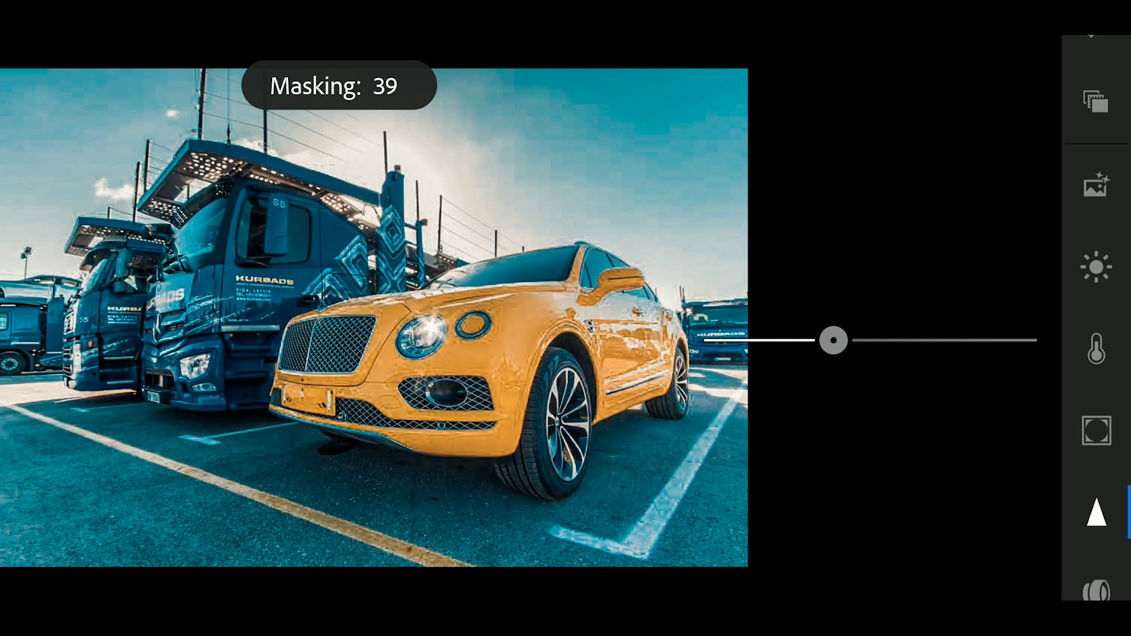
pyautogui.moveTo(833, 340); pyautogui.dragTo(857, 341)
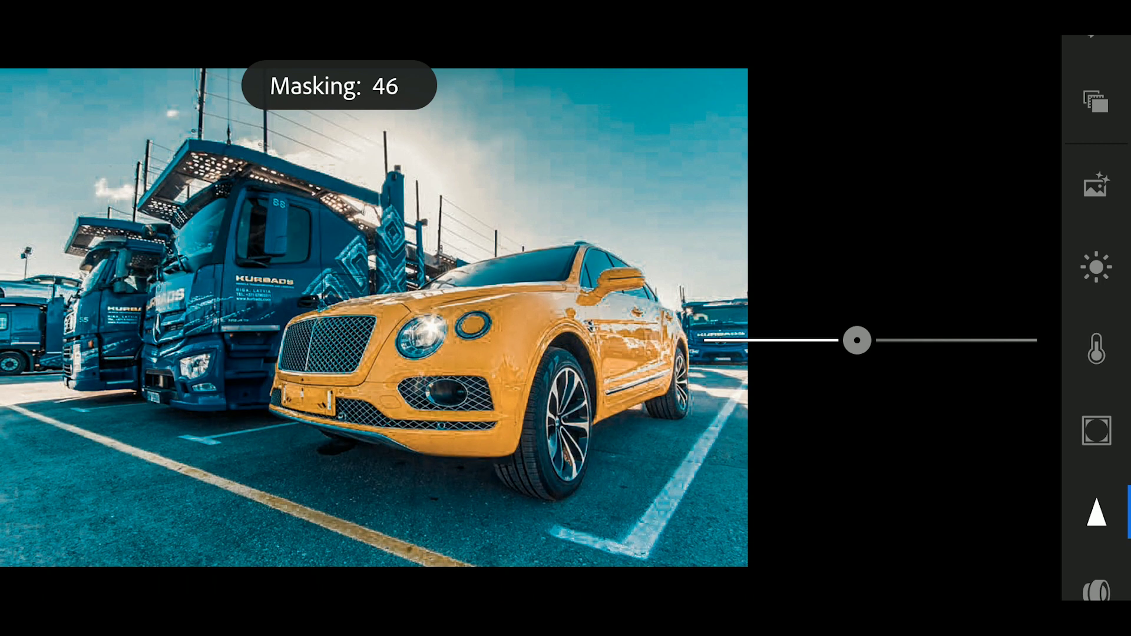
pyautogui.moveTo(703, 421); pyautogui.dragTo(727, 422)
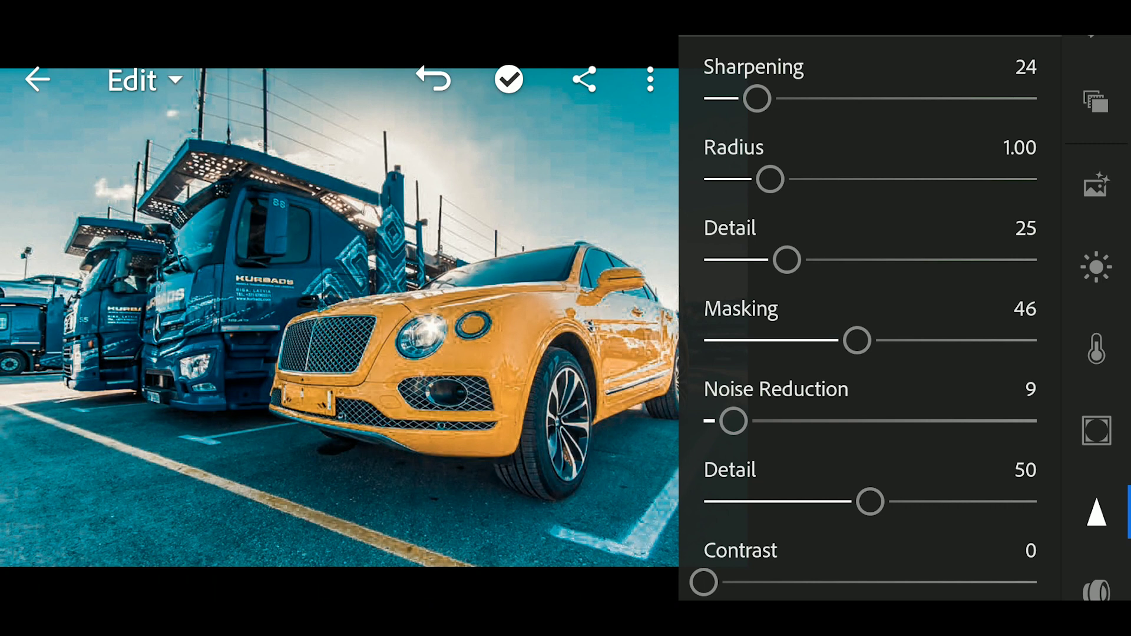
pyautogui.scroll(-3, 870, 318)
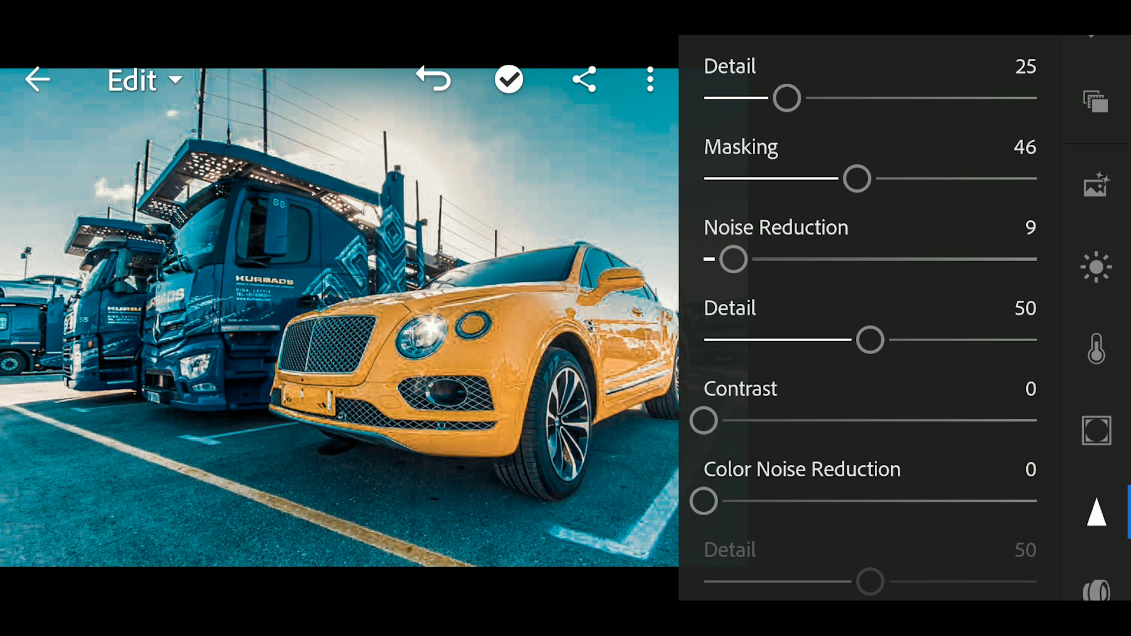
pyautogui.scroll(-2, 870, 319)
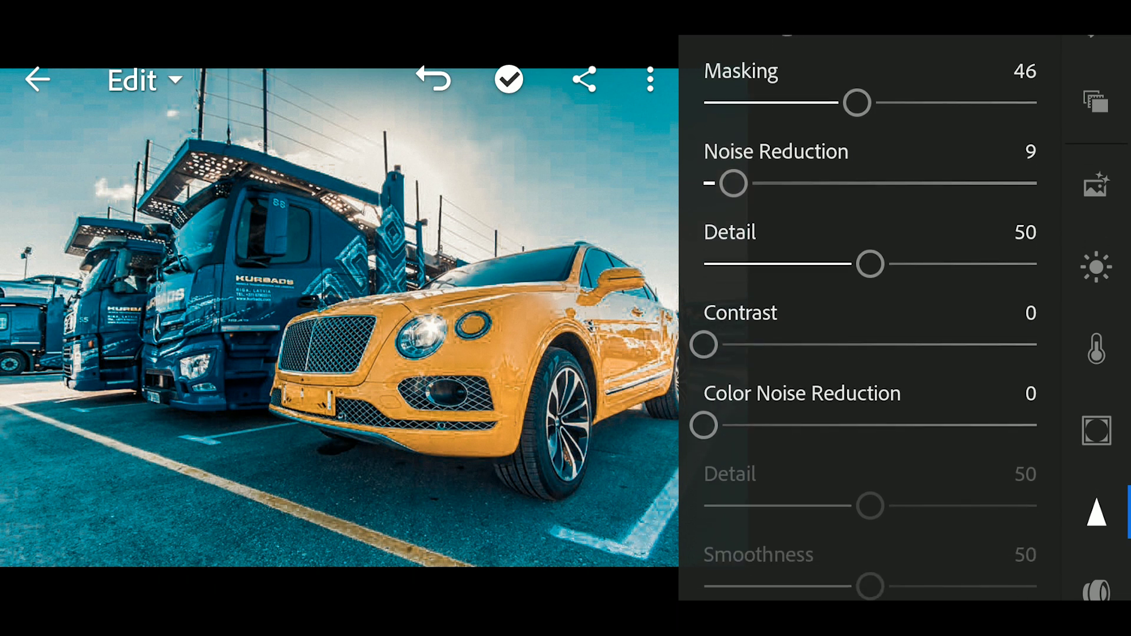
# Raise Color Noise Reduction to 16 and close the Detail panel to view the photo
pyautogui.moveTo(703, 426); pyautogui.dragTo(756, 426)
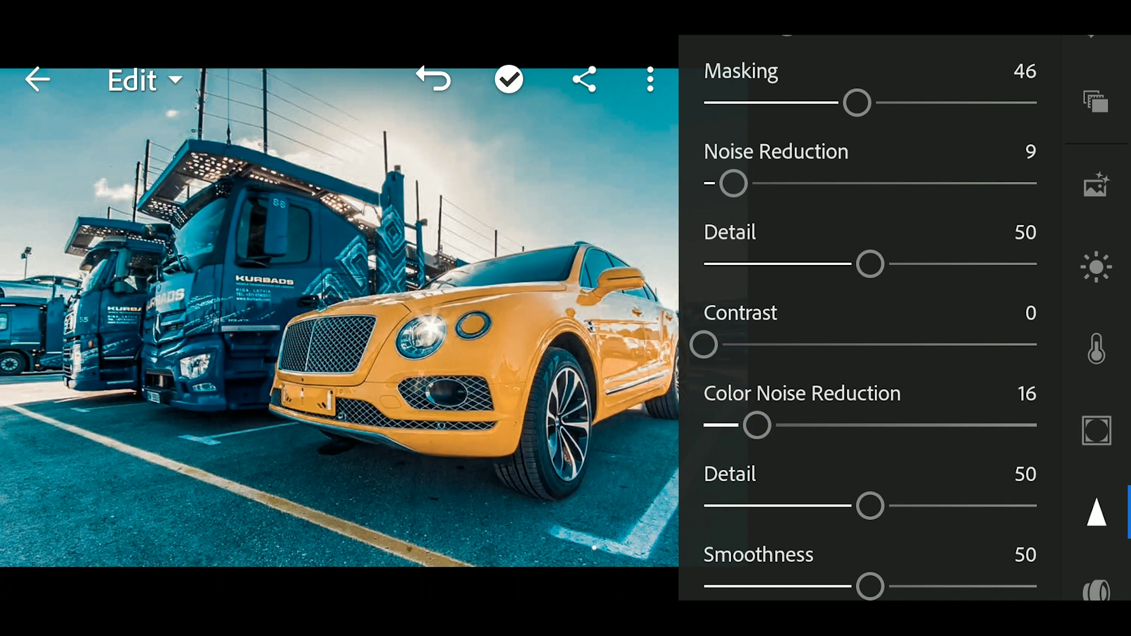
pyautogui.click(1095, 510)
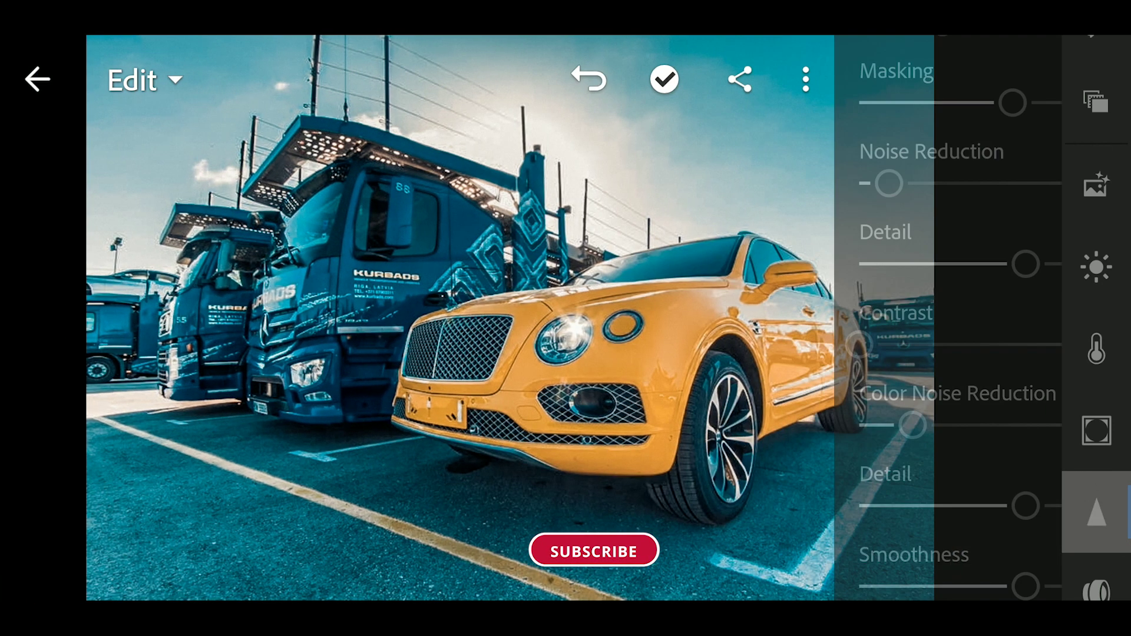